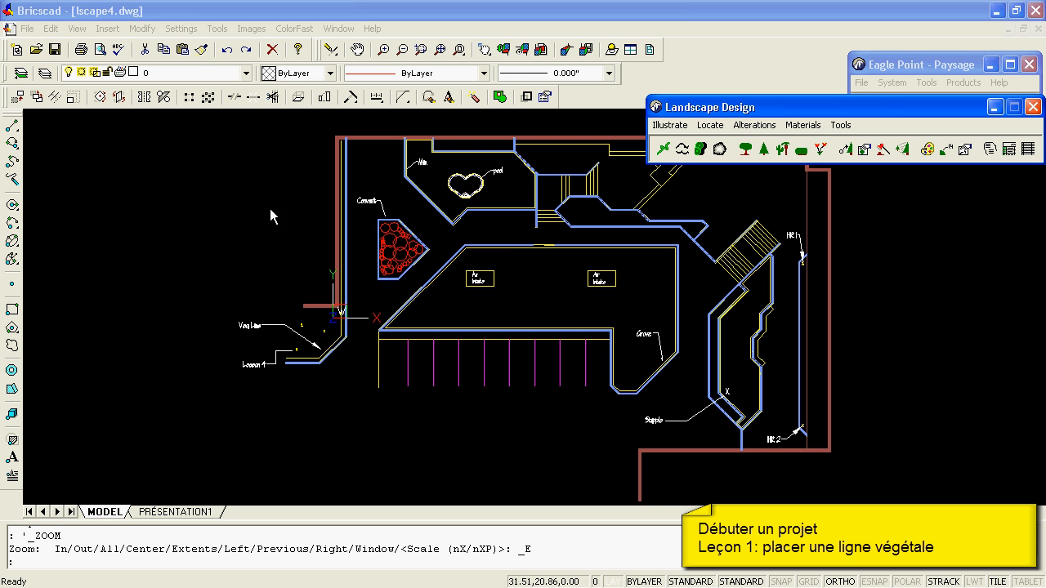
Draw an Arcs-style vegetation line with 0.61 m segments from the polyline beside the Veg Line label, deleting the source polyline.
left_click(315, 332)
scroll(318, 336, "up", 3)
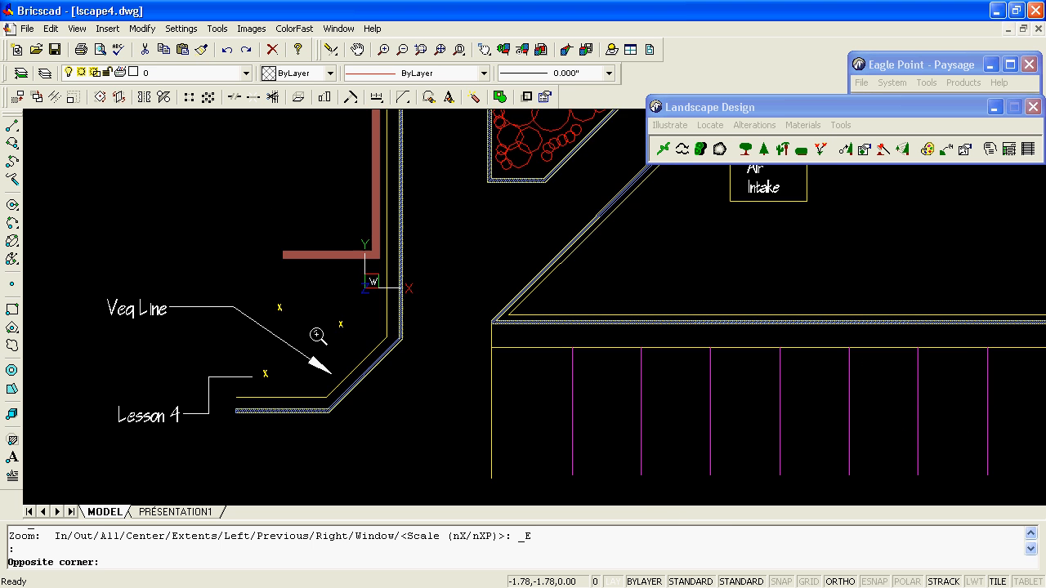
scroll(317, 336, "up", 1)
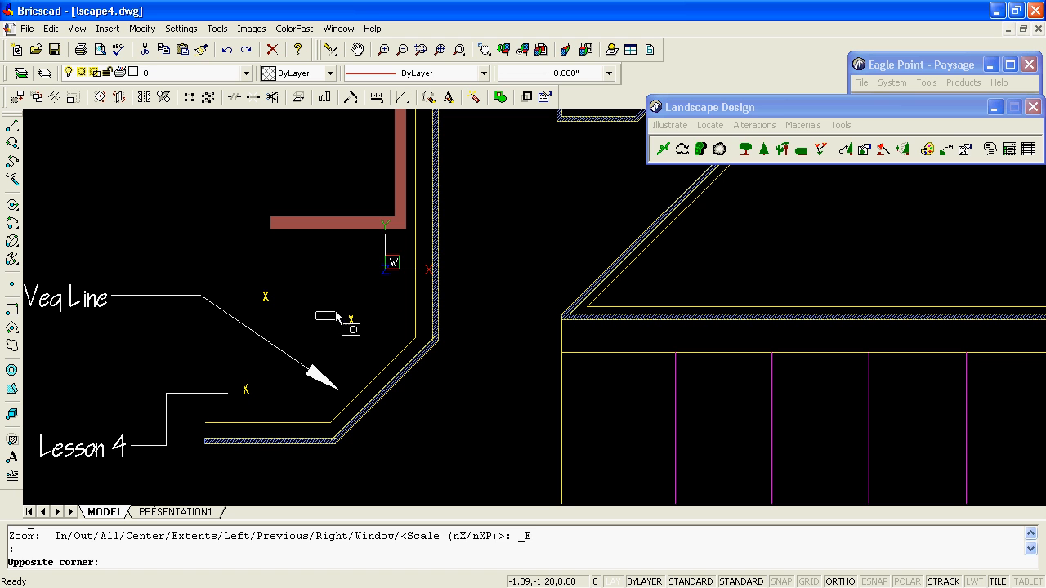
key("Escape")
left_click(663, 150)
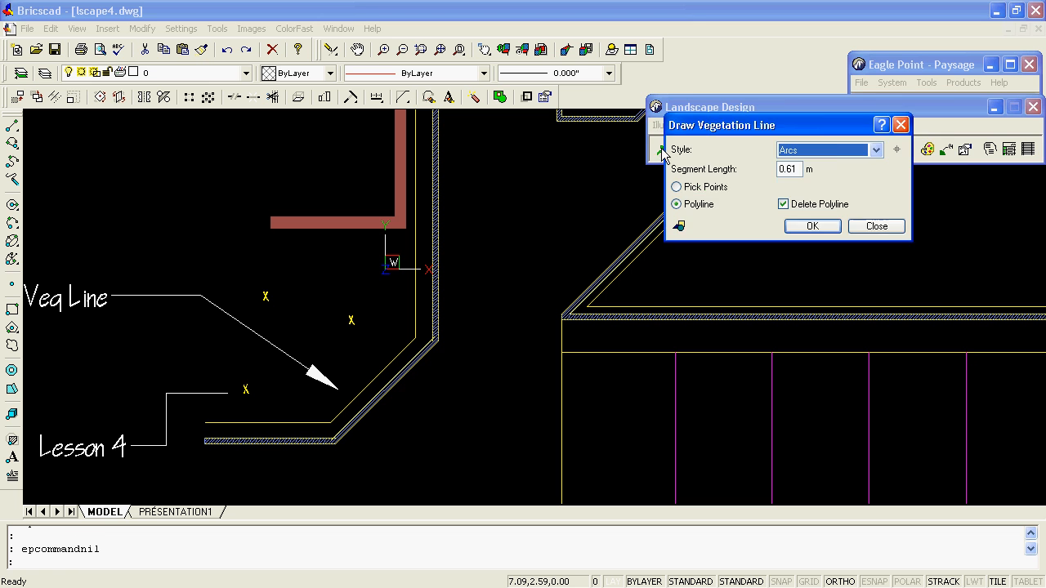
left_click(826, 273)
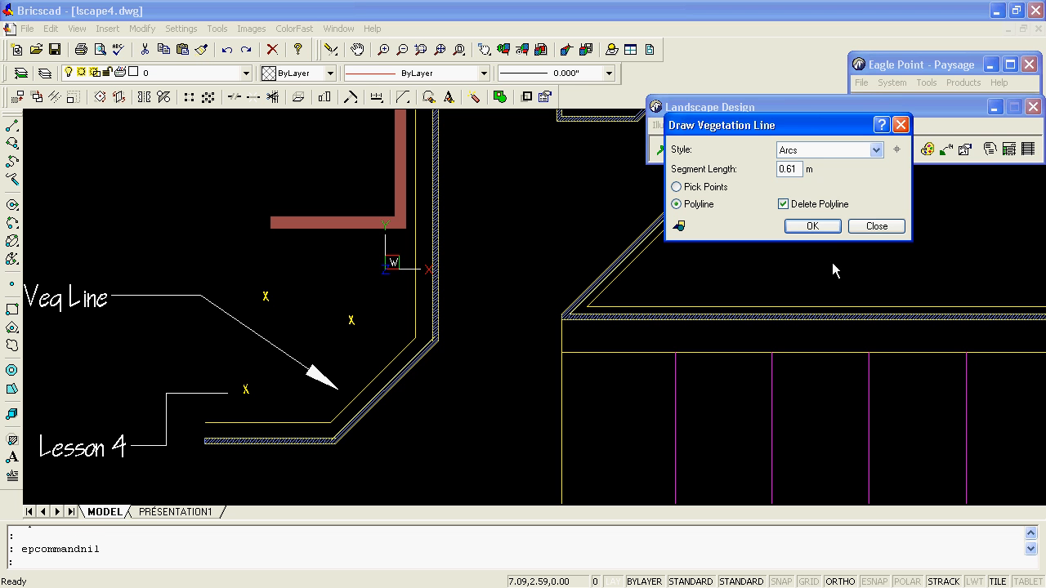
left_click(813, 226)
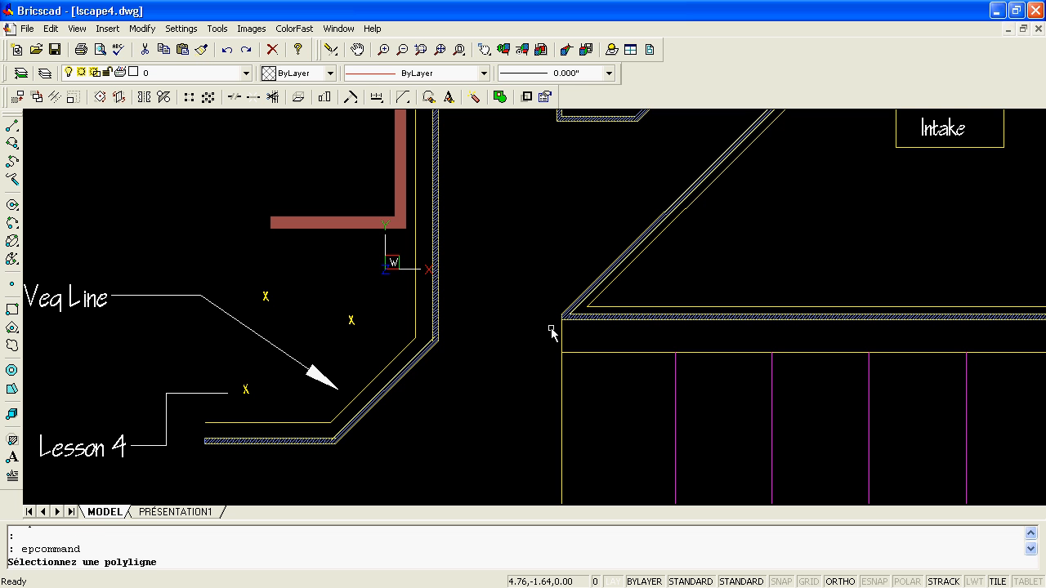
left_click(399, 357)
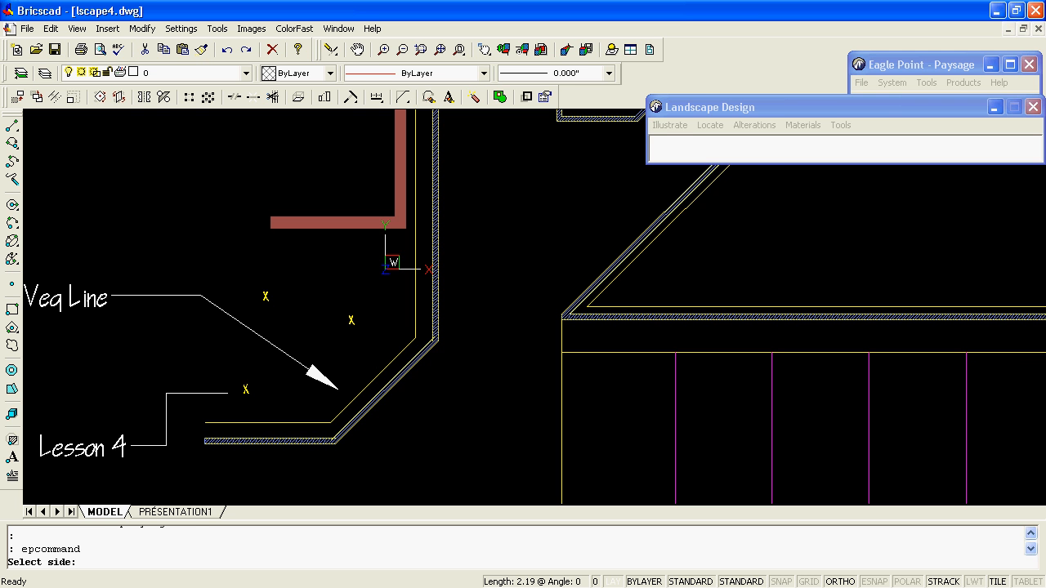
left_click(475, 378)
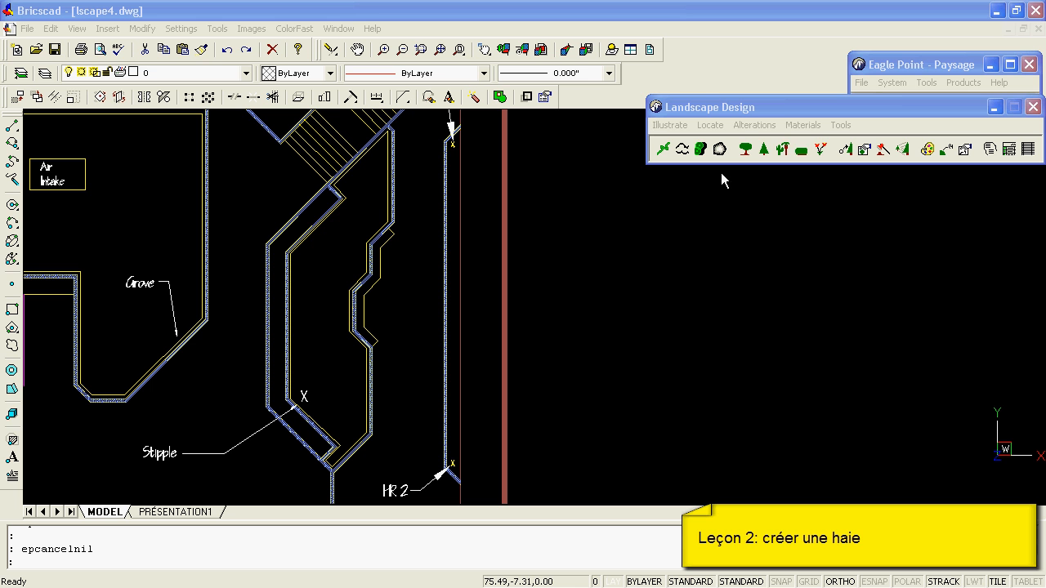
Set up the Spiraea japonica shrub for placement with a diameter of 1.00 m.
left_click(802, 150)
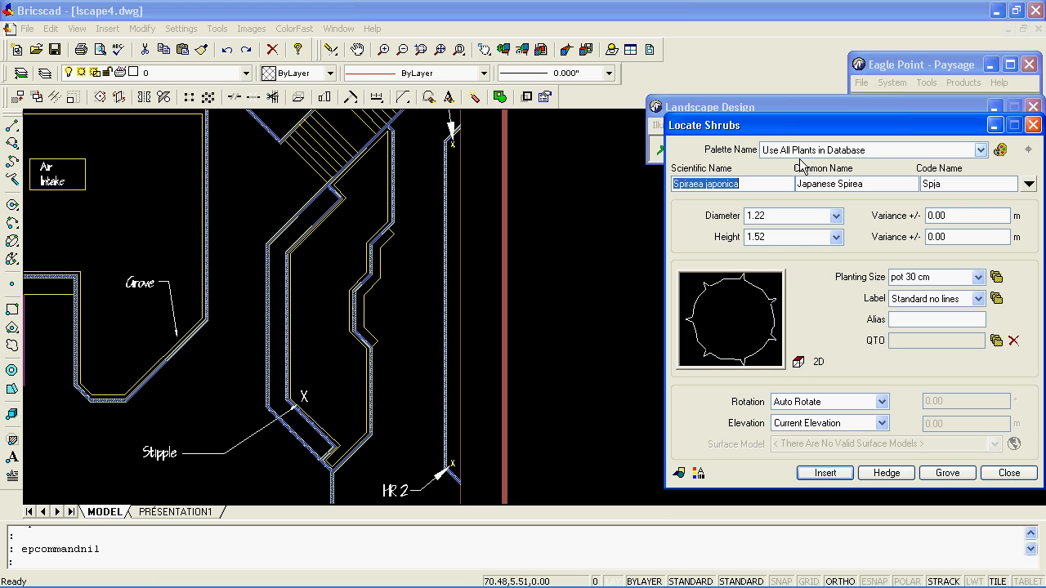
left_click_drag(852, 131, 829, 112)
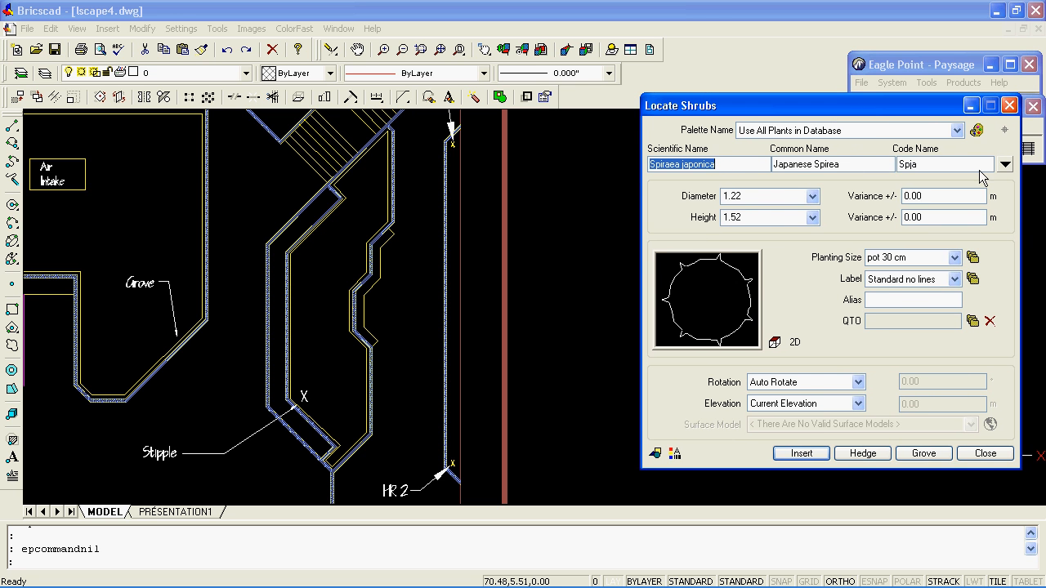
left_click(1006, 165)
left_click(1006, 166)
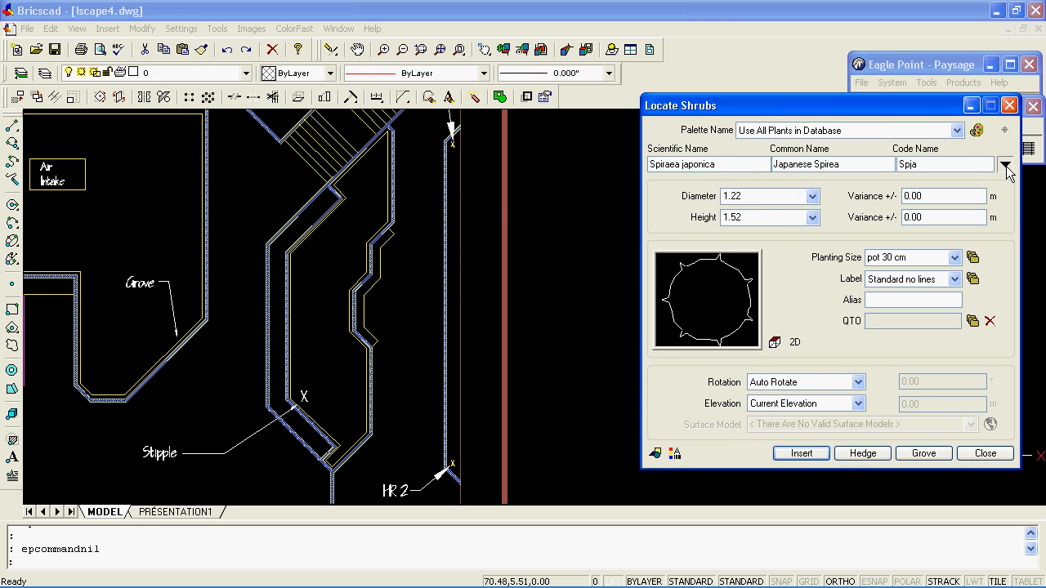
left_click(813, 196)
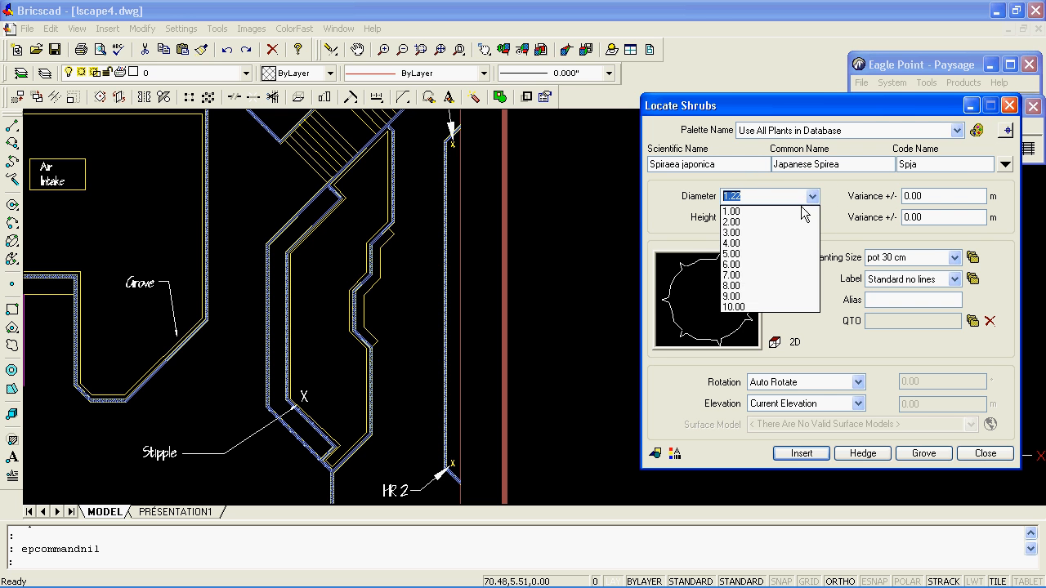
left_click(791, 212)
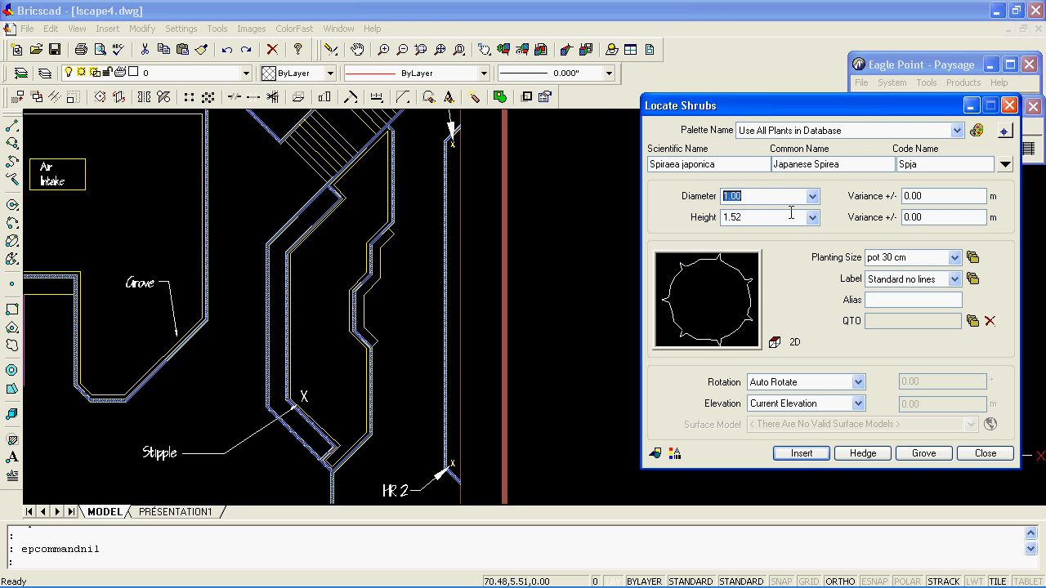
Insert a centred hedge row with 1.00 m plant spacing from point HR 1 to point HR 2.
left_click(865, 458)
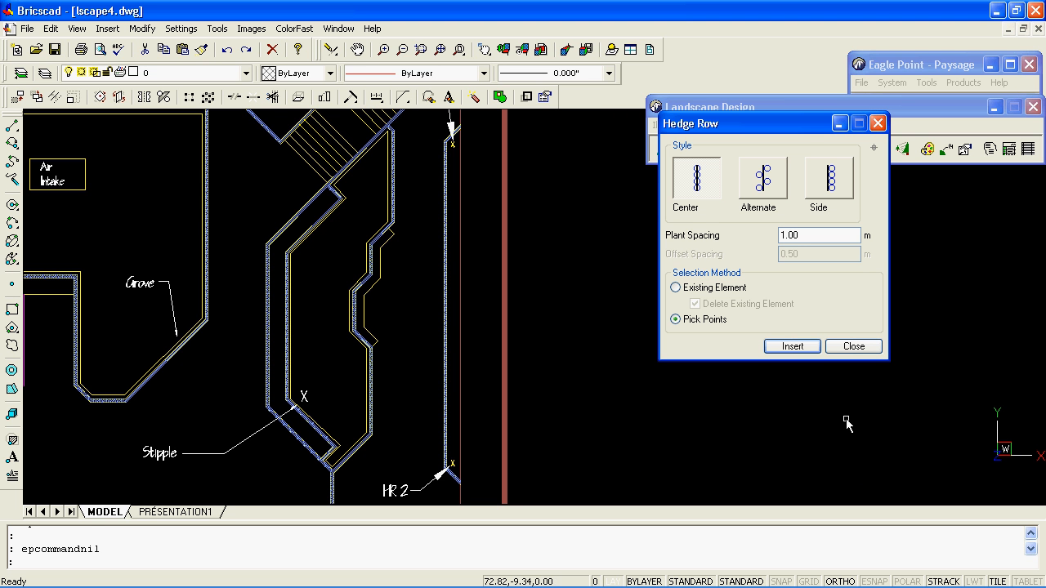
left_click(794, 348)
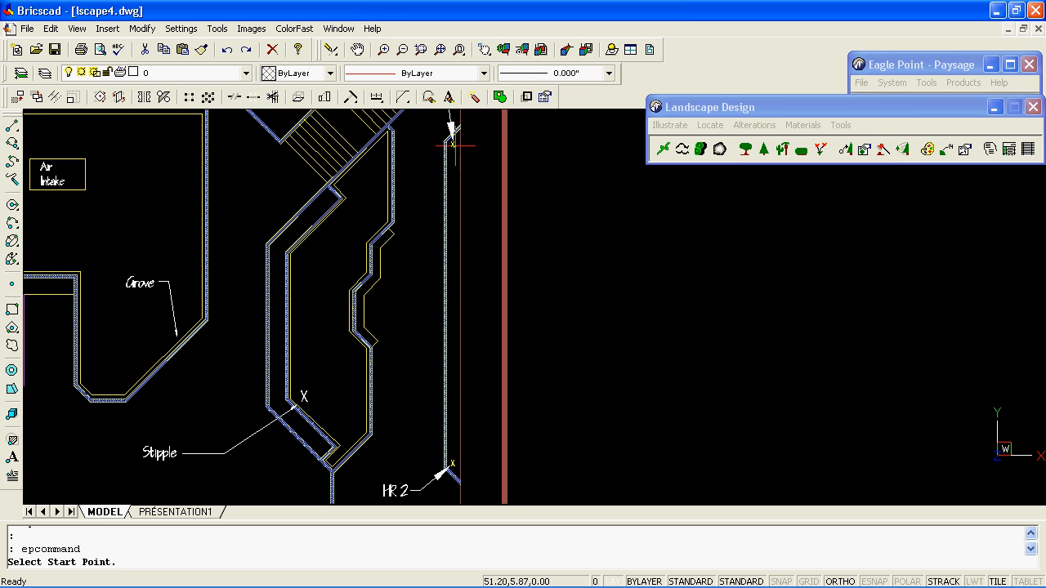
left_click(452, 146)
left_click(454, 464)
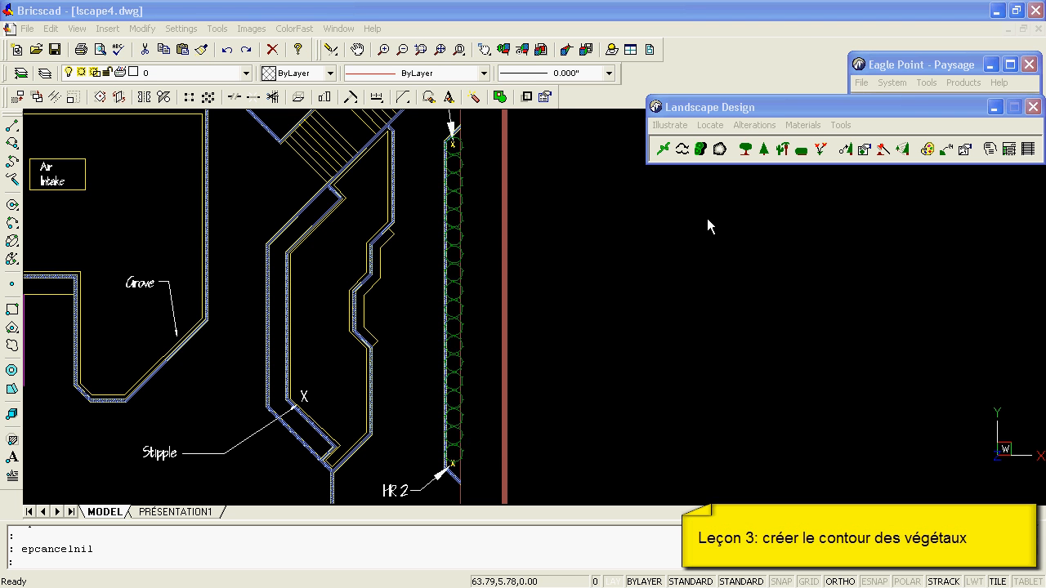
Outline the hedge plants with a union outline and centre tick marks, using 1.00 mm tick lengths and a 1.00 mm offset.
left_click(683, 149)
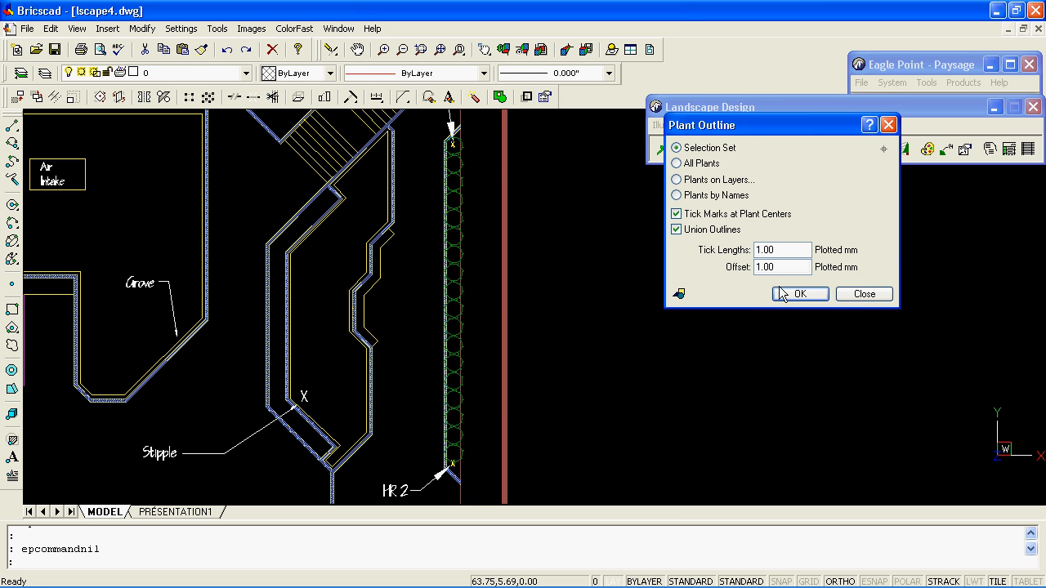
left_click(801, 296)
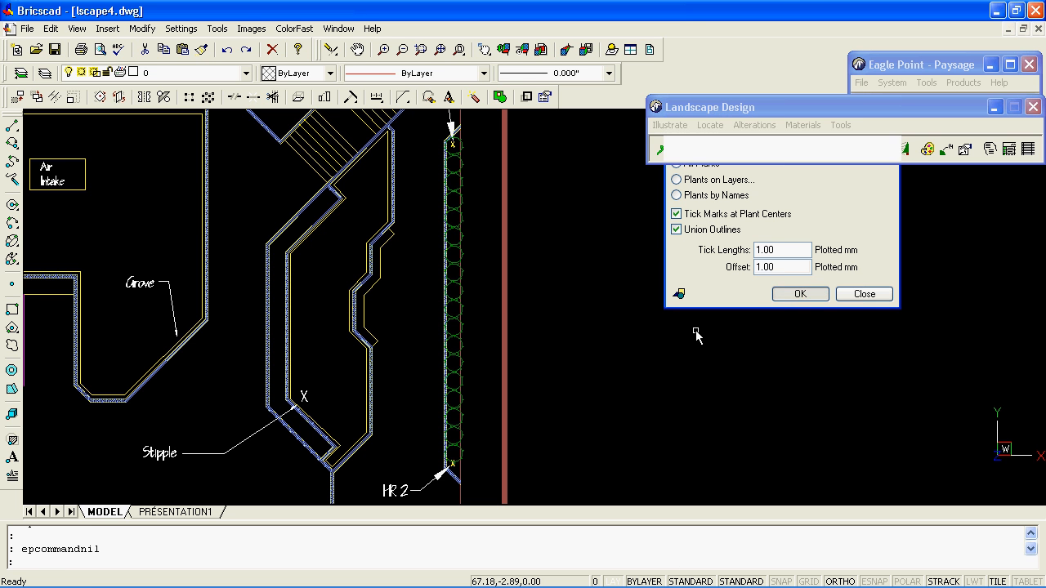
left_click(428, 508)
left_click(462, 129)
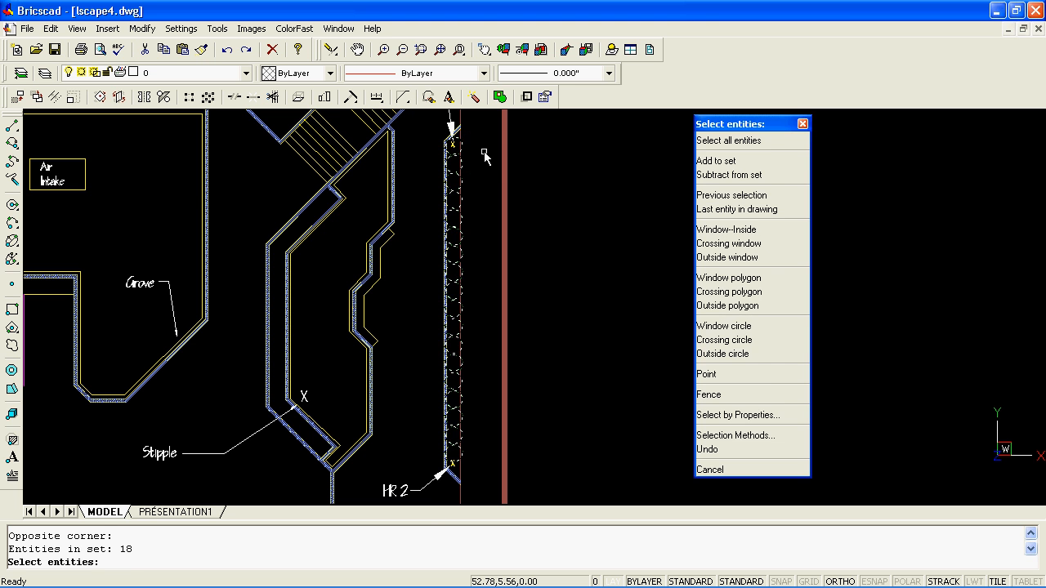
key("Return")
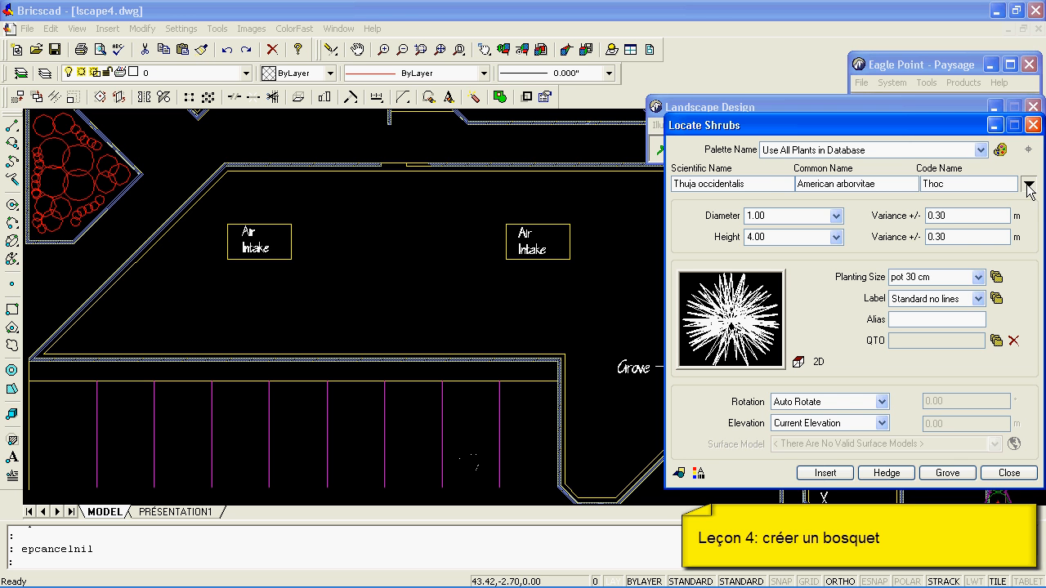
Insert a triangular Thuja occidentalis grove with 1.00 m spacing and 1.00 m edge setback, excluding both Air Intake rectangles.
left_click(946, 474)
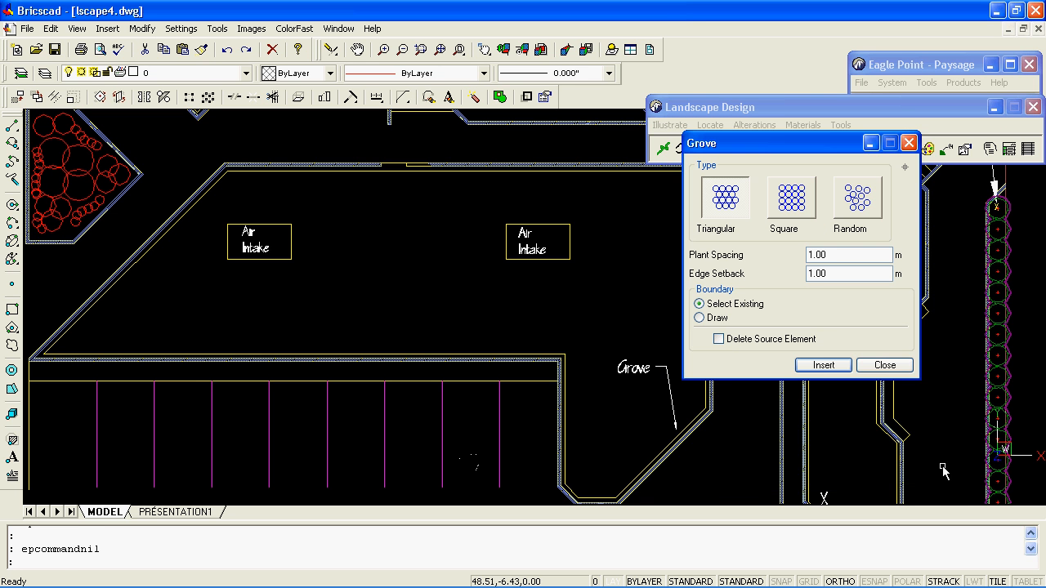
left_click(824, 365)
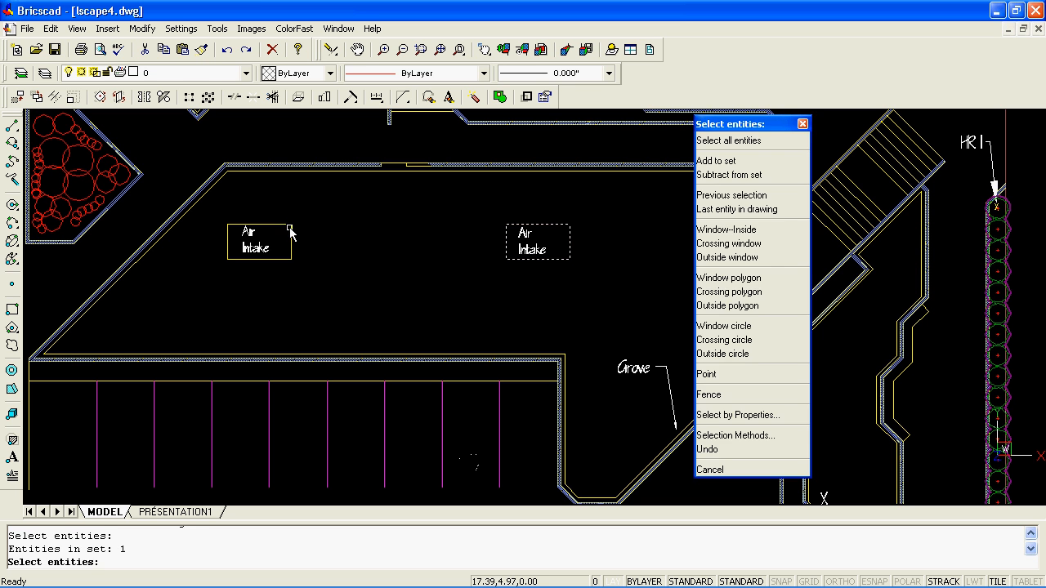
left_click(289, 230)
right_click(344, 235)
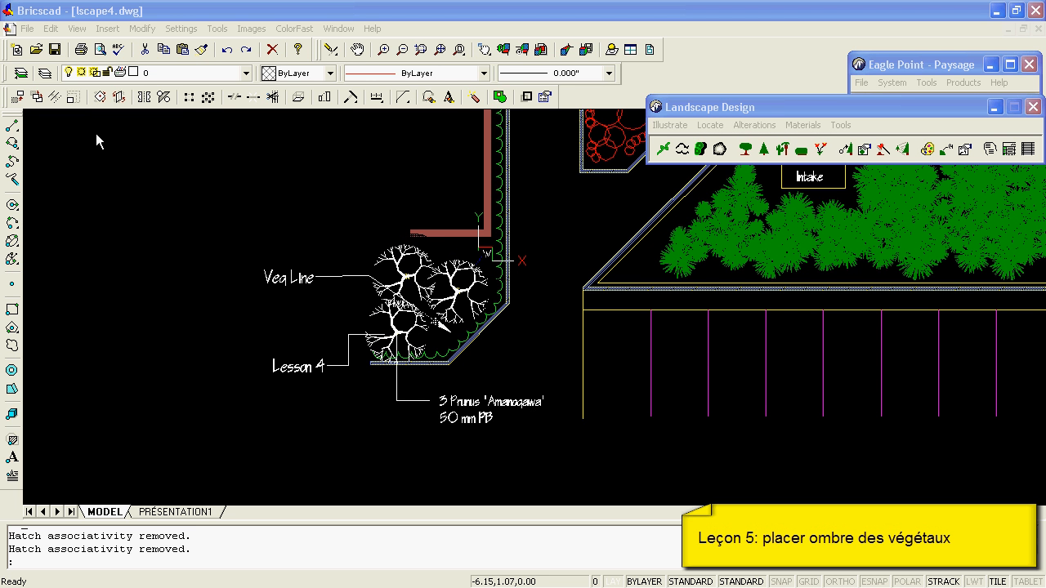
Add plant shadows to the three Prunus trees beside the Lesson 4 label.
left_click(701, 149)
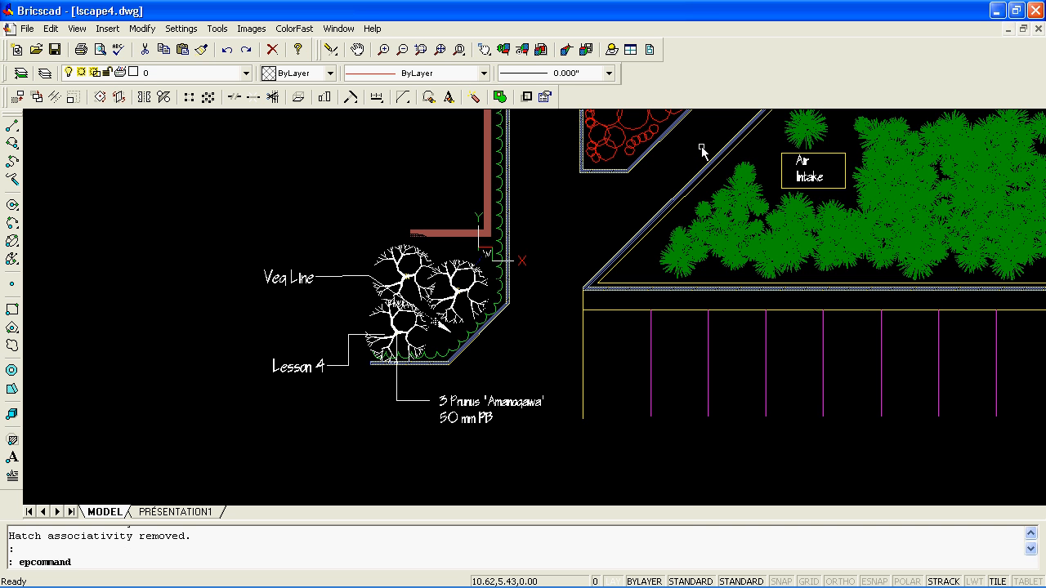
left_click(737, 259)
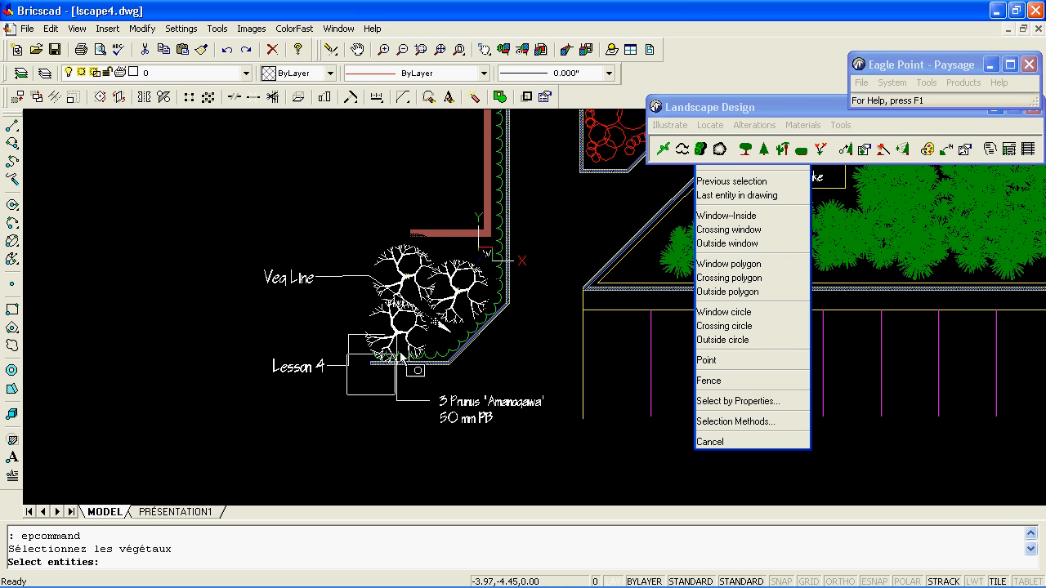
left_click(512, 238)
right_click(512, 238)
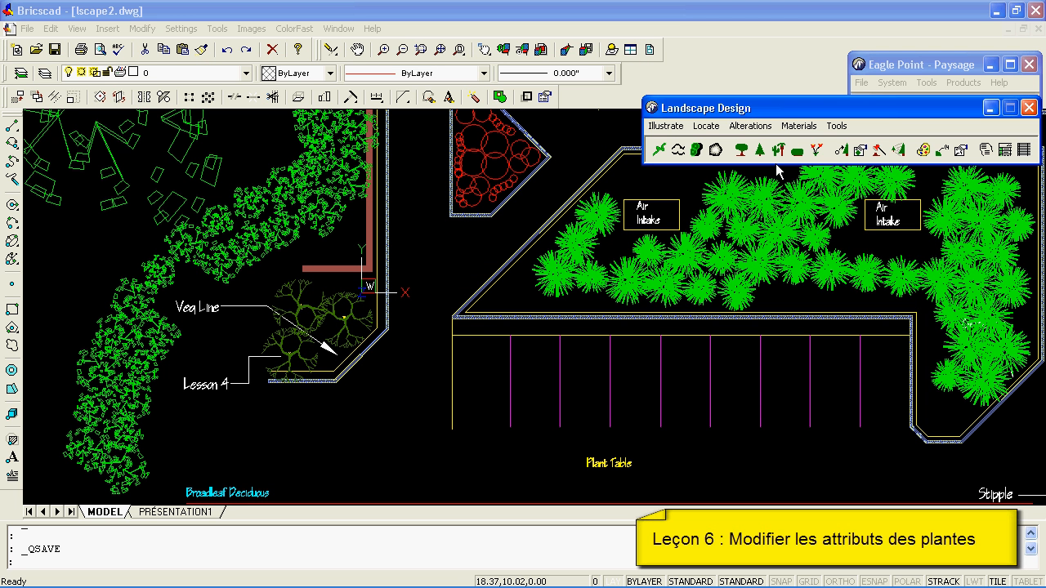
Change all identical Prunus 'Amanogawa' plants in the drawing to a 2.00 m diameter and 30 mm Pot planting size.
left_click(860, 151)
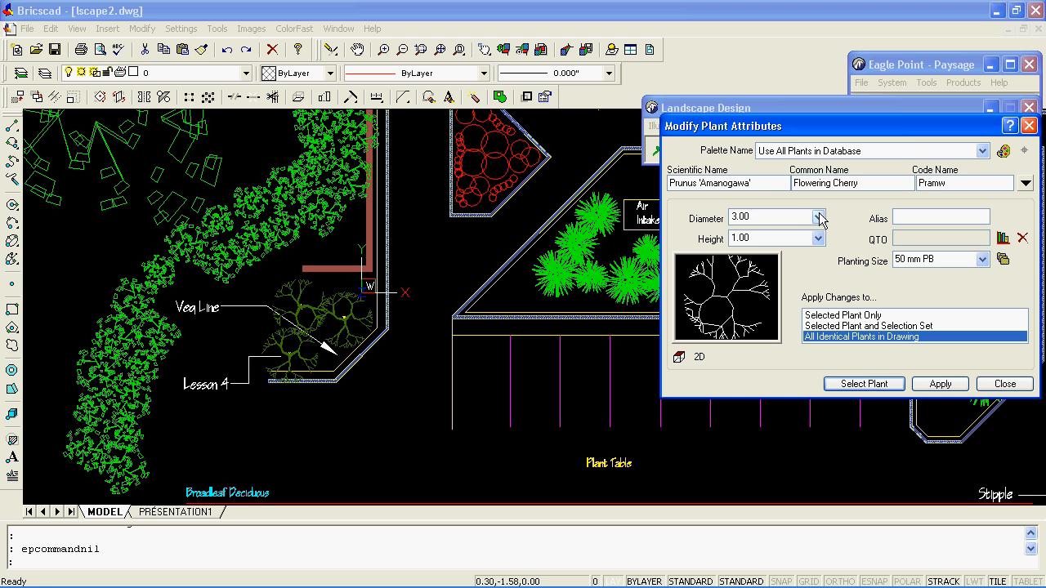
left_click(819, 215)
left_click(783, 237)
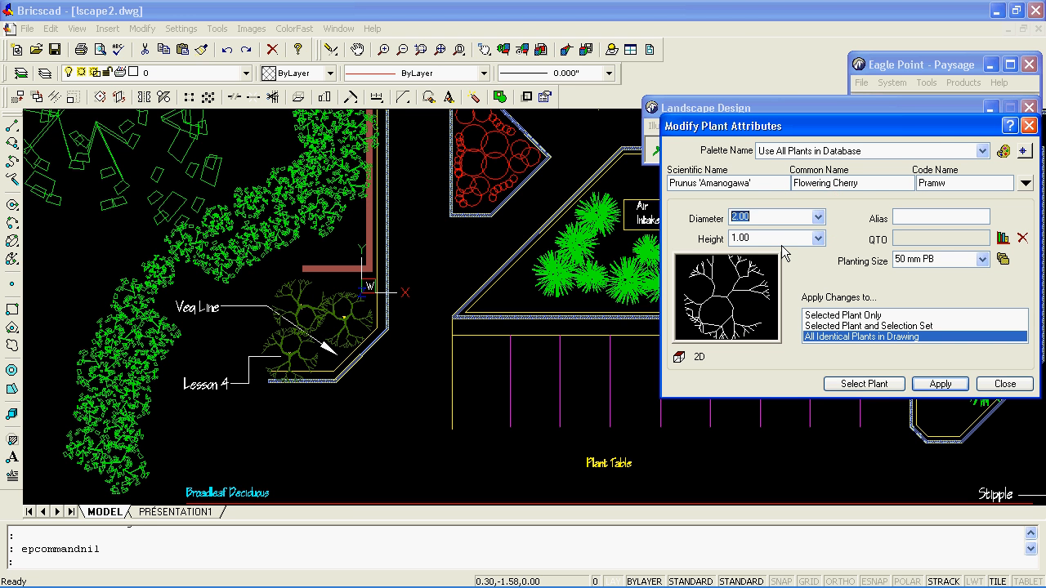
left_click(983, 259)
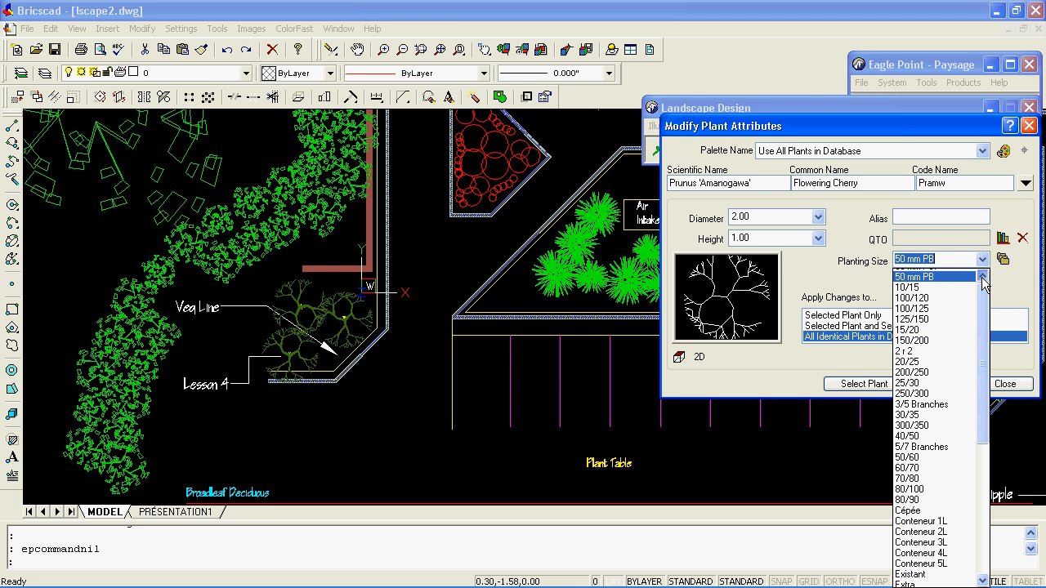
left_click(949, 276)
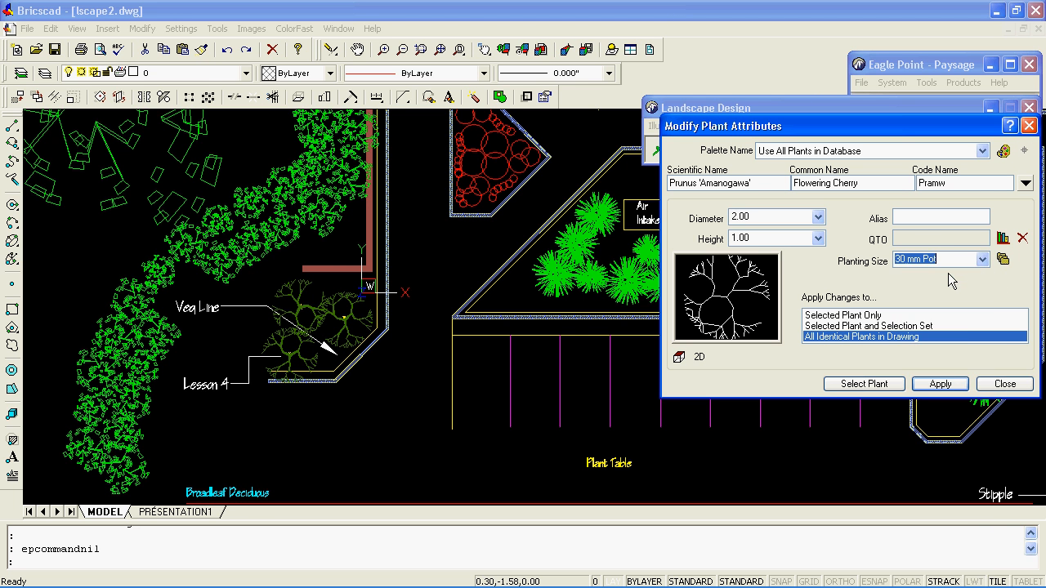
left_click(941, 384)
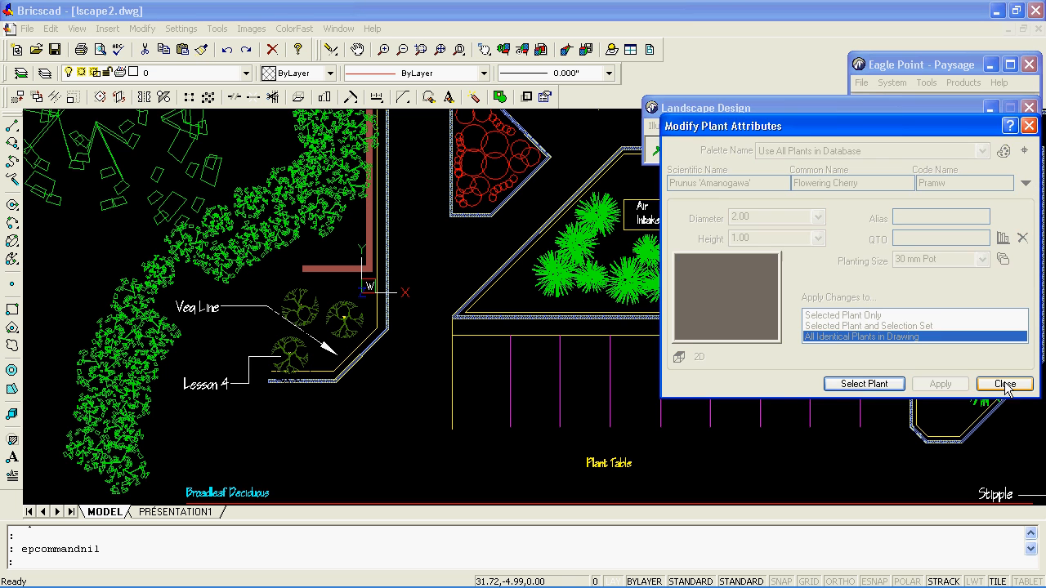
left_click(1005, 384)
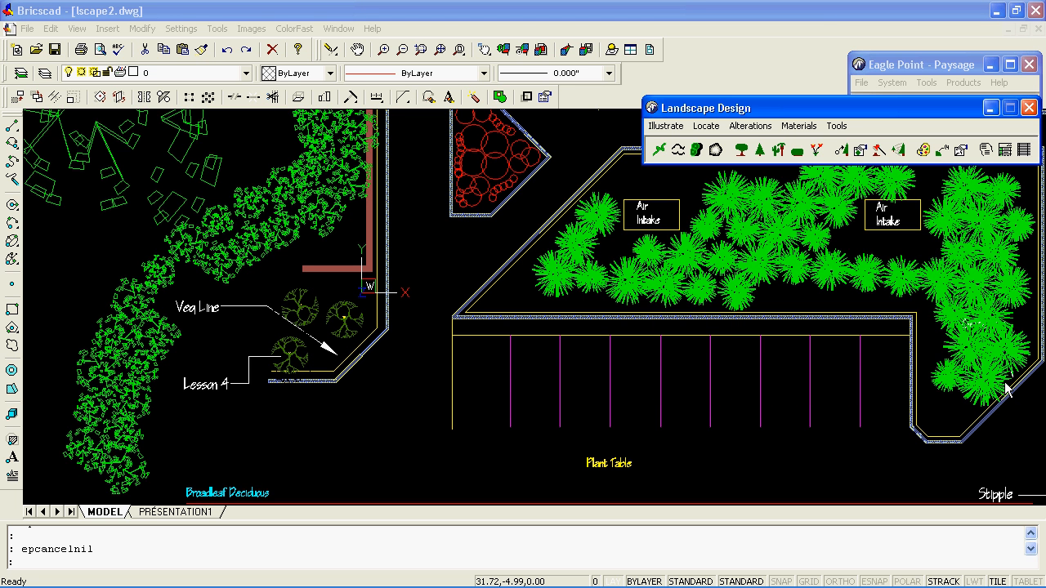
Label the Prunus trees beside the Lesson 4 label using the Standard label style with plant highlighting.
left_click(942, 153)
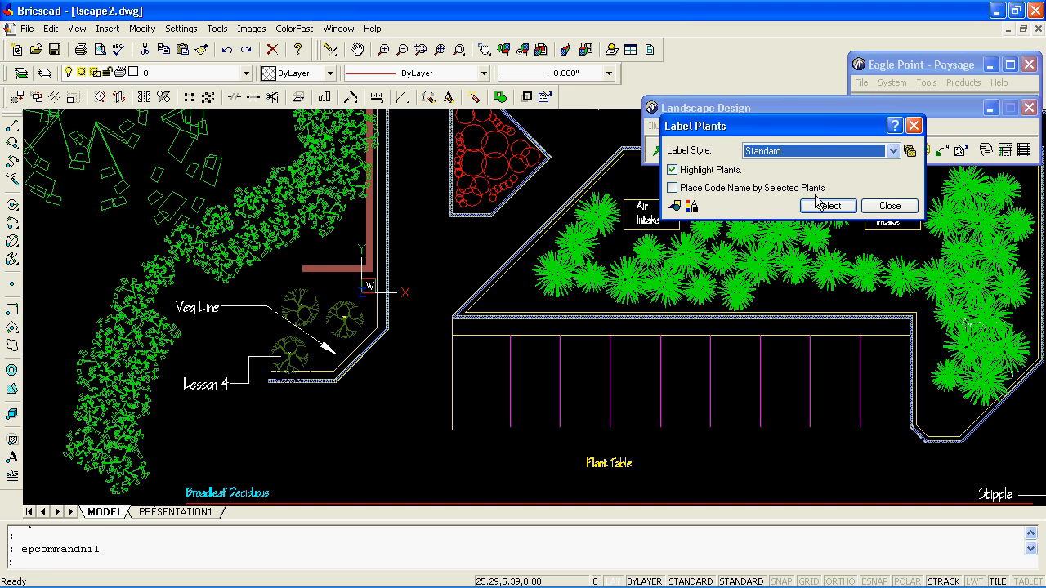
left_click(831, 206)
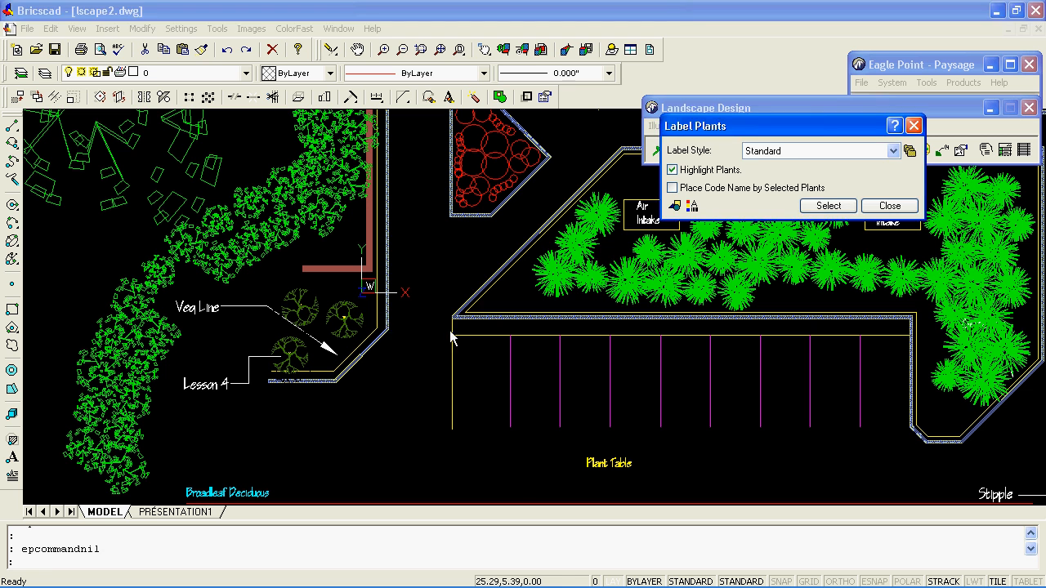
left_click(354, 308)
left_click(303, 423)
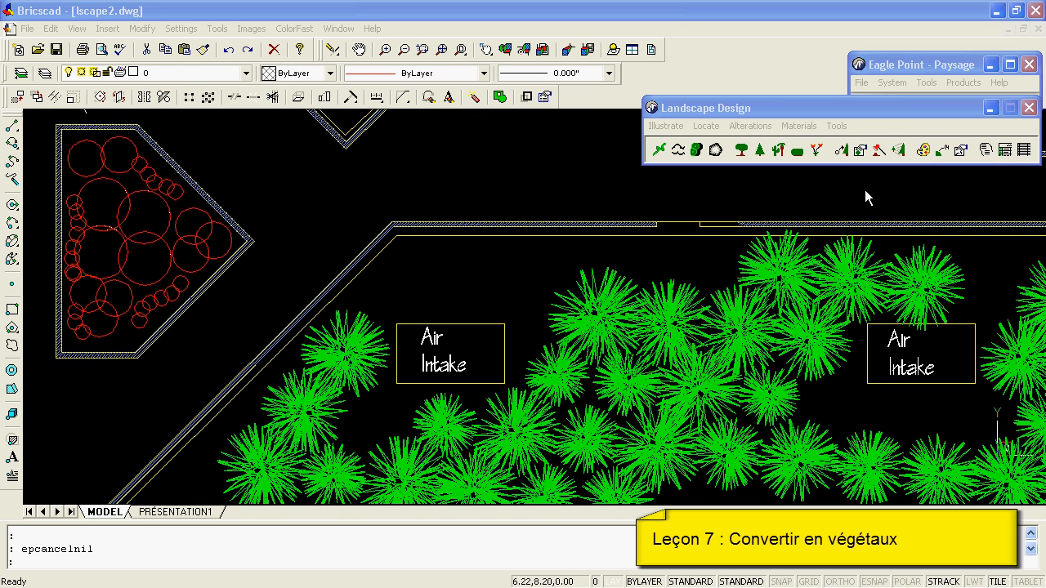
Convert the large red circles in the middle of the pentagonal bed to Pinus mugo mugo with 90 cm Pot planting size, deleting the circles.
left_click(841, 150)
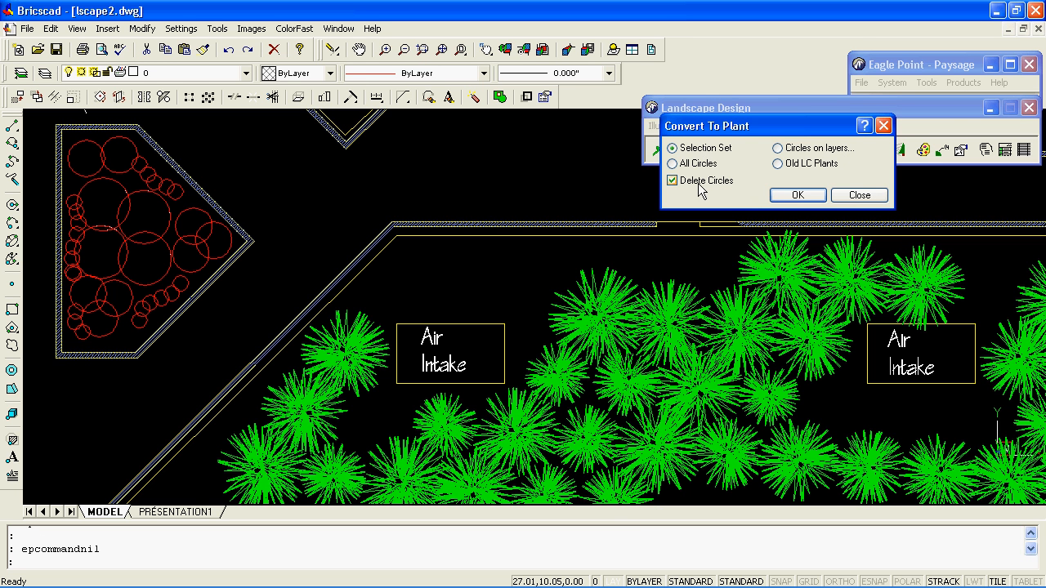
left_click(799, 195)
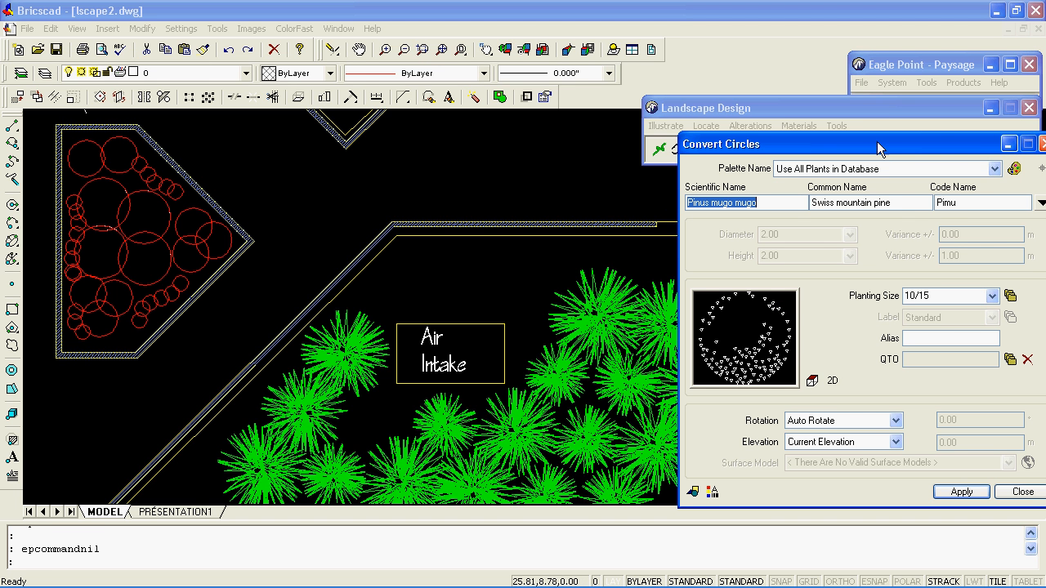
left_click_drag(877, 142, 850, 125)
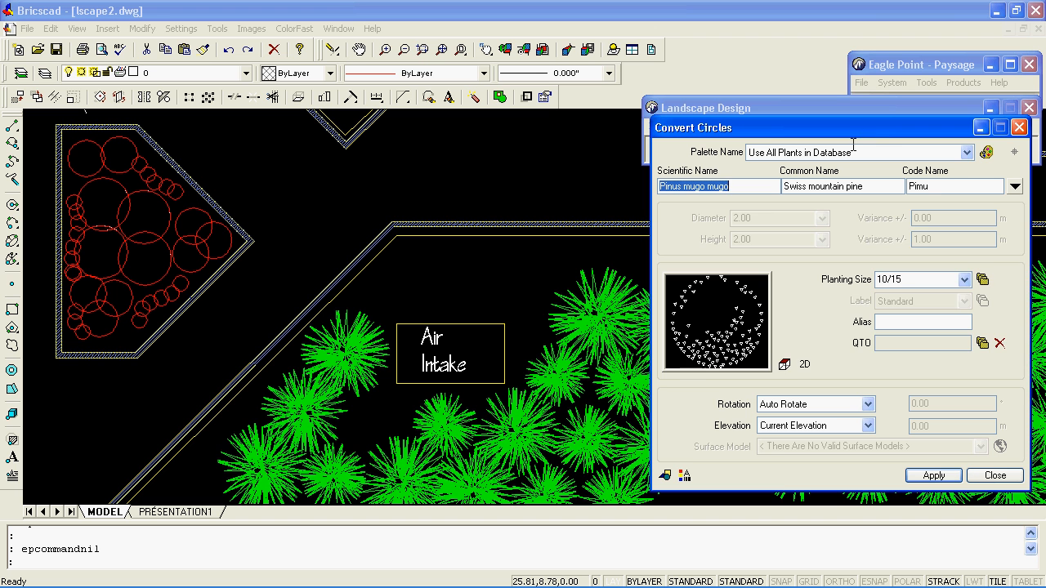
left_click(1015, 186)
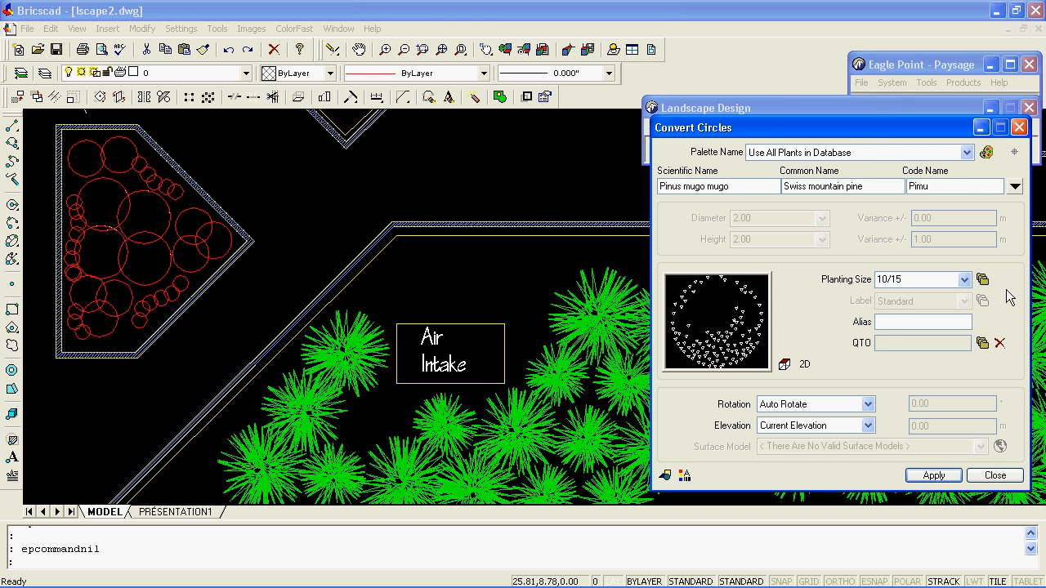
left_click(965, 279)
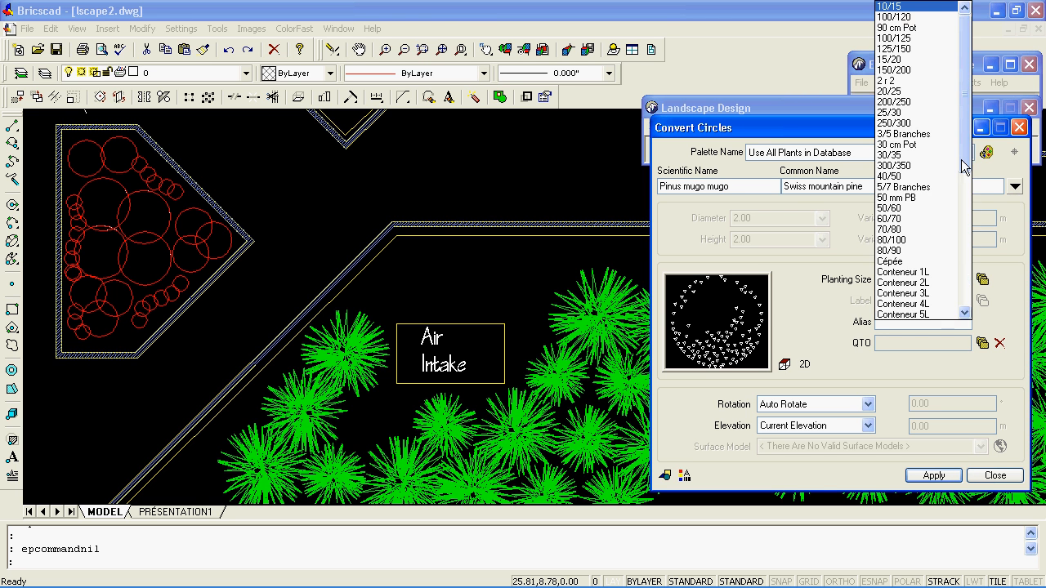
left_click(914, 28)
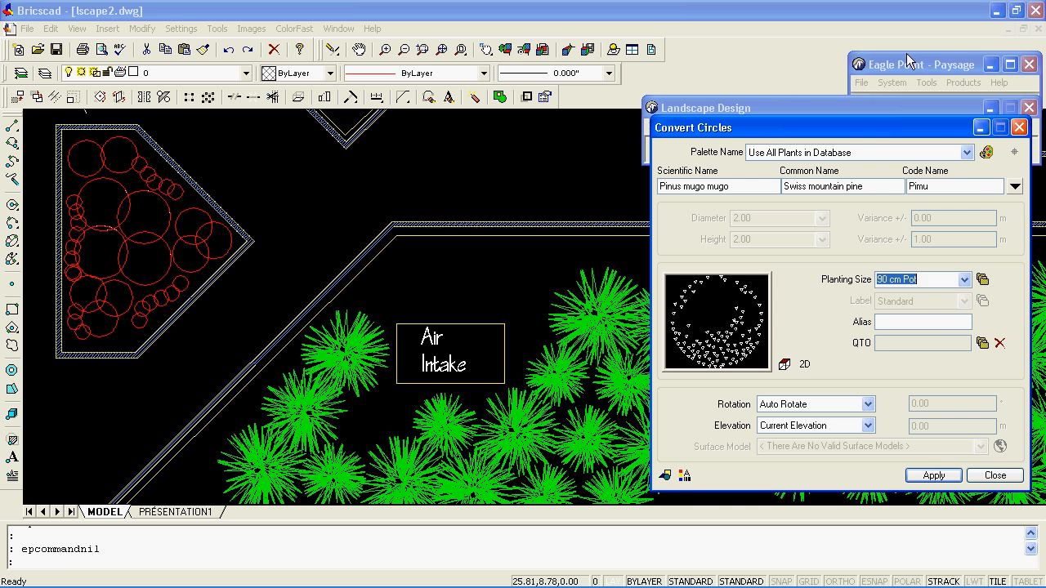
left_click(930, 477)
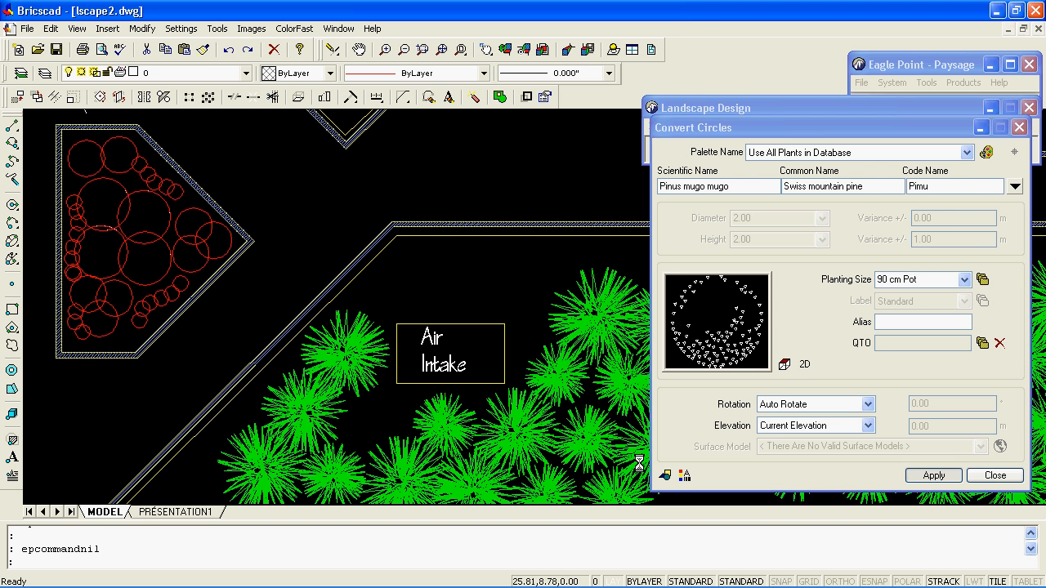
left_click(130, 244)
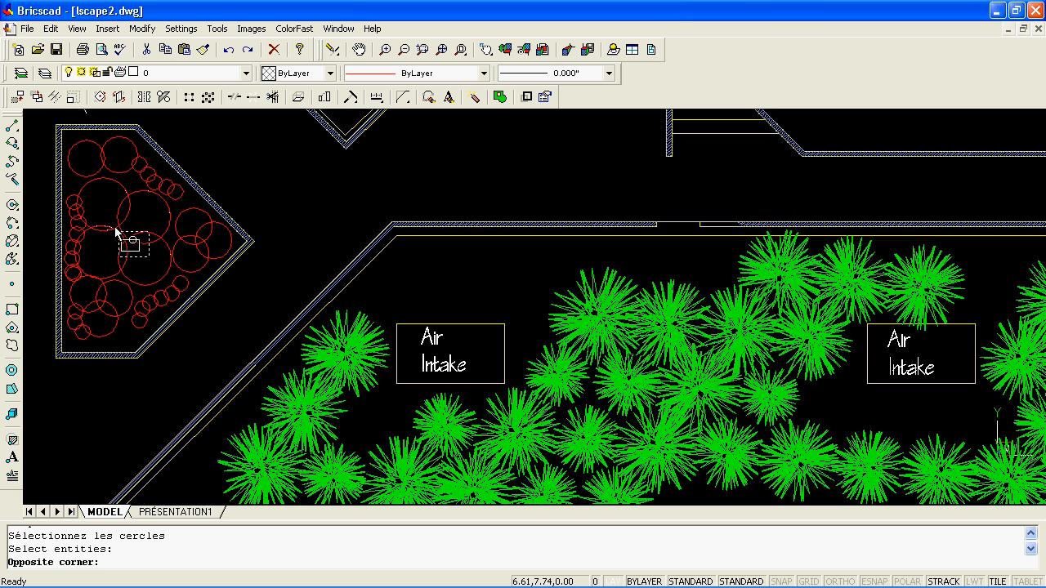
left_click(80, 191)
key("Return")
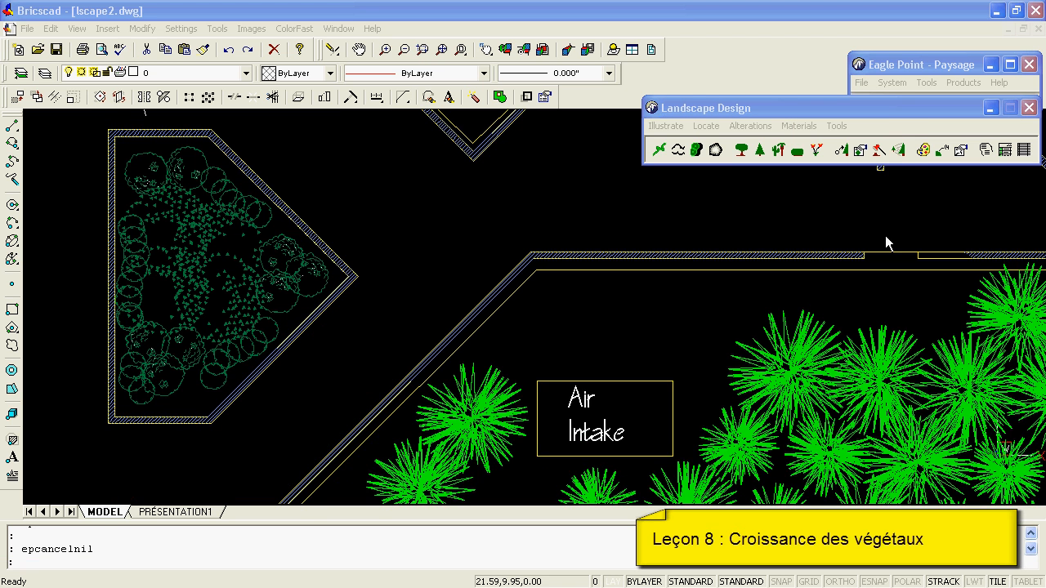
Apply plant growth with a new plant age of 1 to all plants in the pentagonal bed, scaling their symbols.
left_click(899, 148)
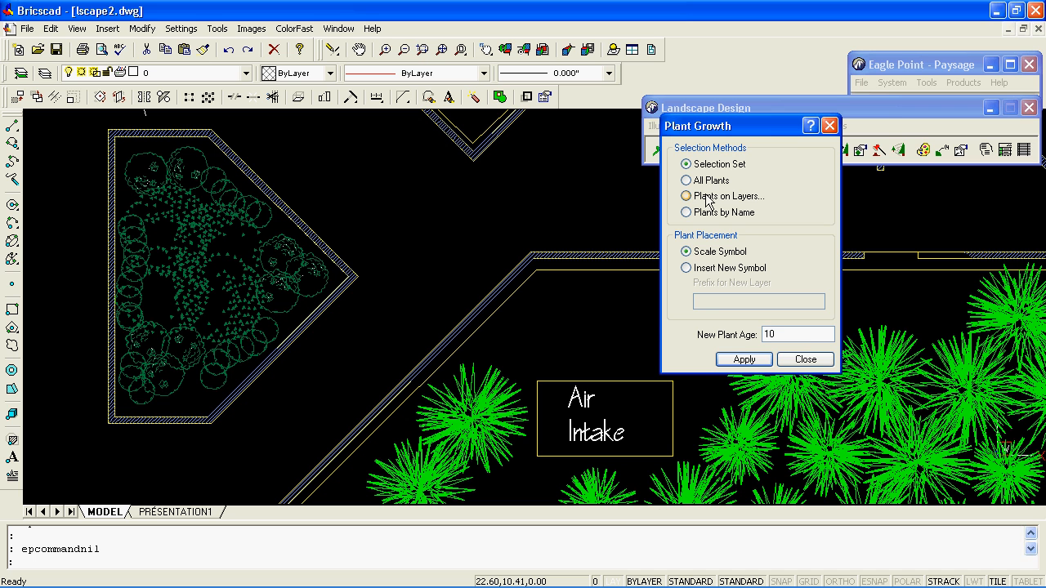
double_click(786, 337)
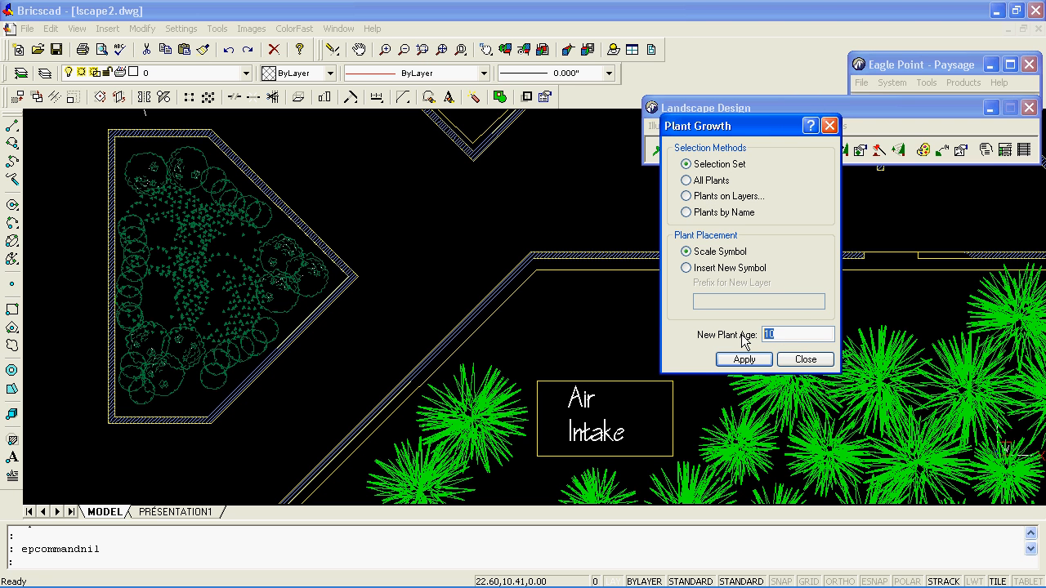
type("1")
left_click(744, 360)
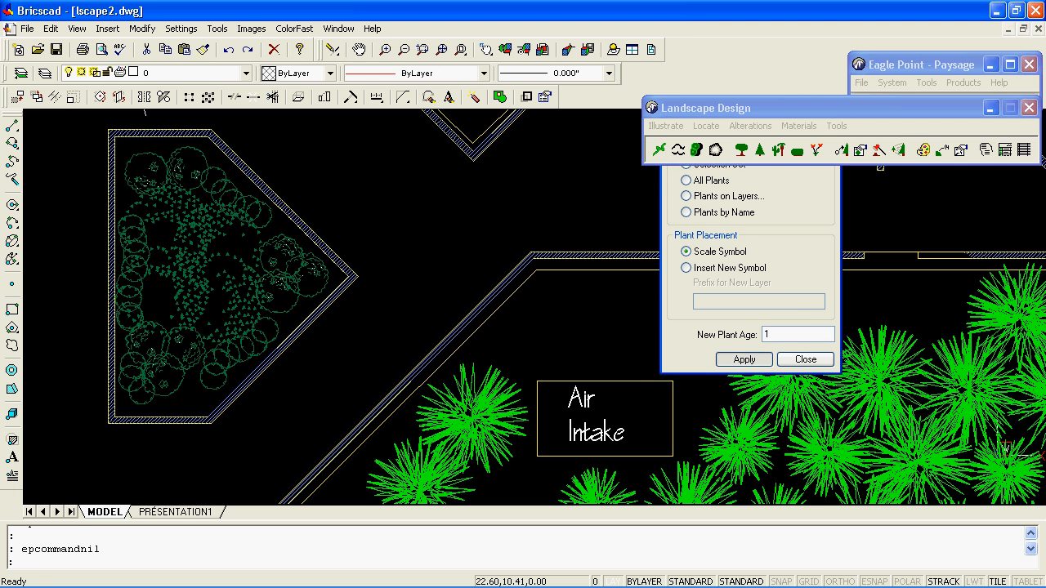
left_click(76, 472)
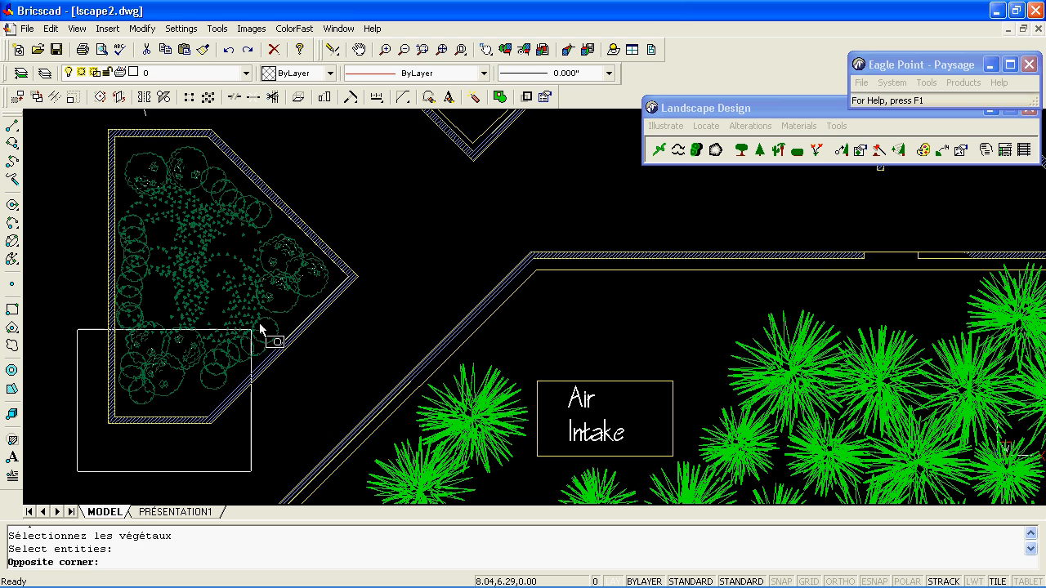
left_click(359, 120)
right_click(354, 163)
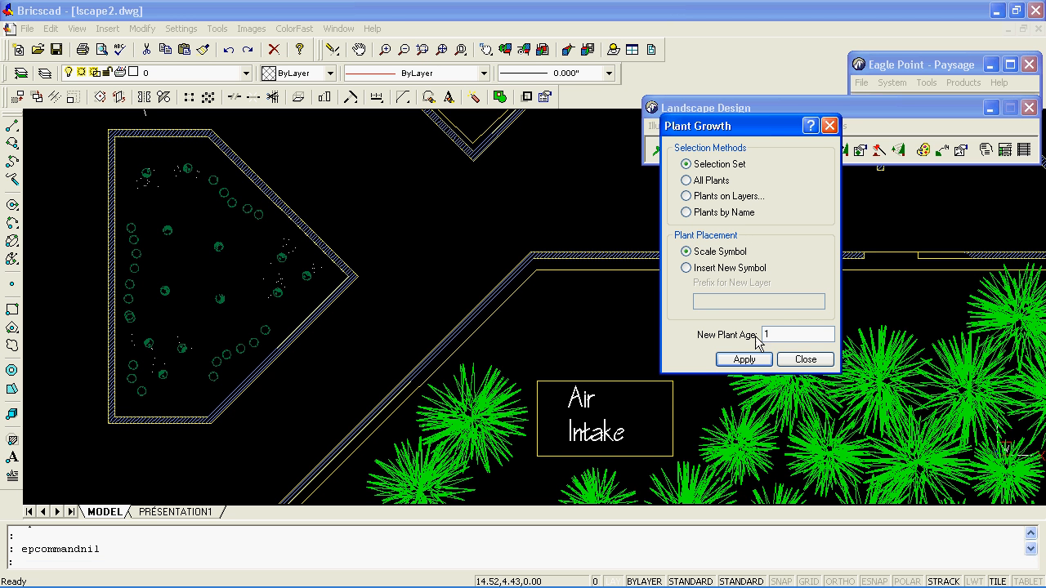
Apply new plant ages of 3 and 5 in succession to the plants in the pentagonal bed.
double_click(779, 333)
type("3")
left_click(744, 360)
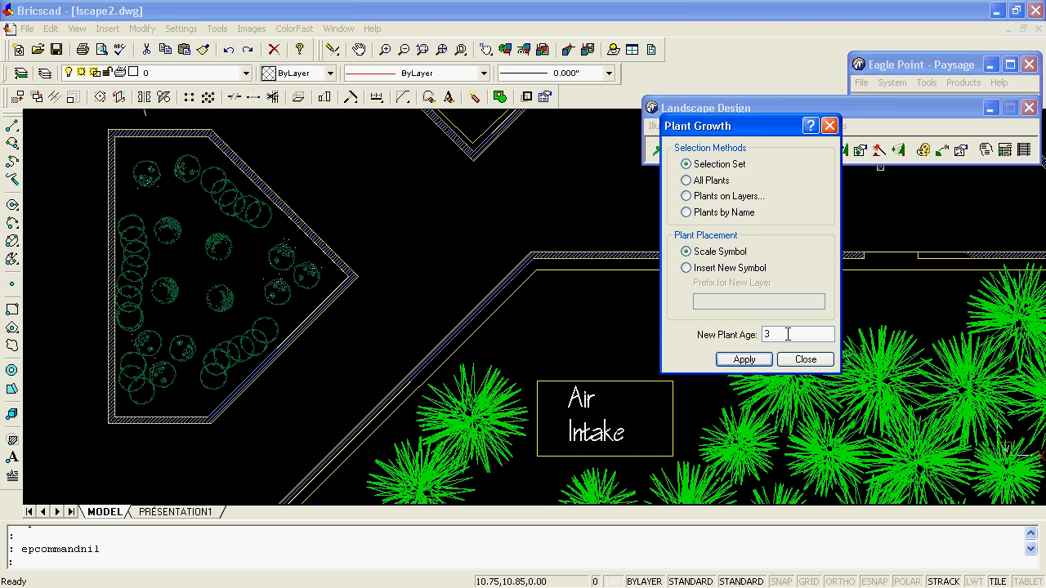
left_click_drag(788, 335, 744, 341)
left_click(745, 359)
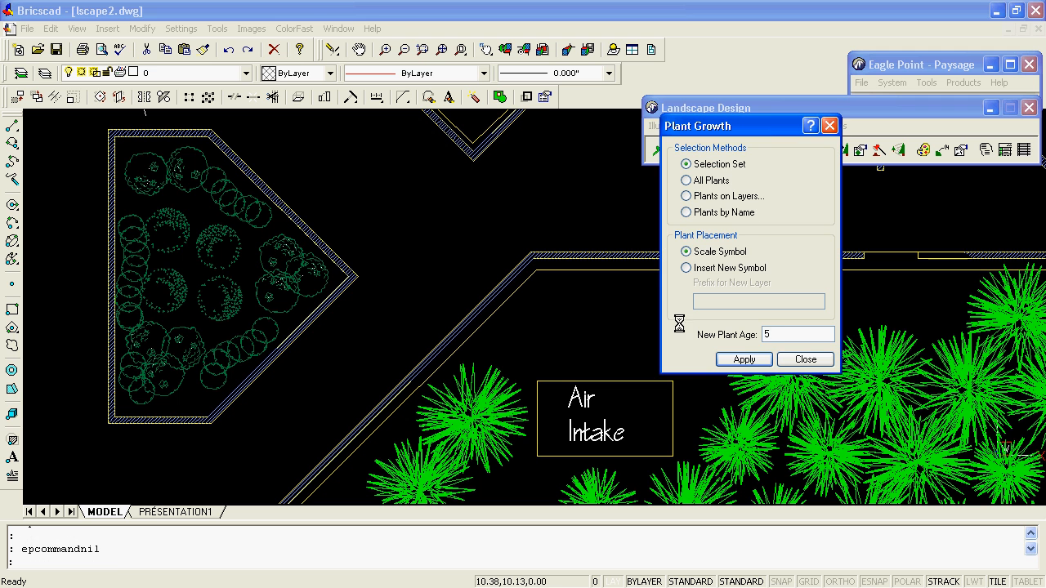
Grow the plants in the pentagonal bed to a new plant age of 10.
left_click(774, 334)
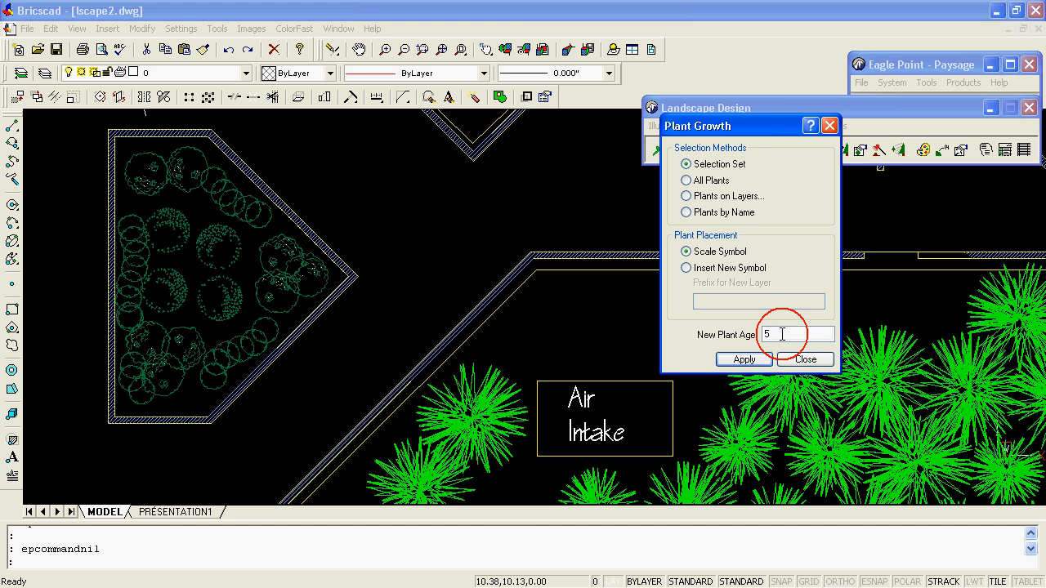
left_click_drag(771, 335, 752, 340)
type("10")
left_click(744, 364)
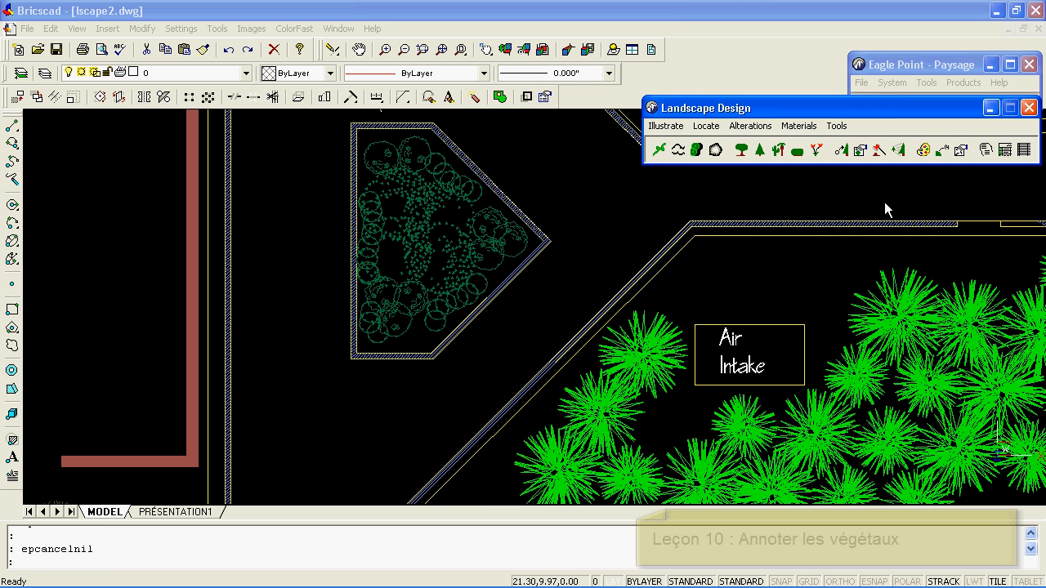
Start a new plant label style with connecting lines and the label text placed on an extended leader line.
left_click(941, 152)
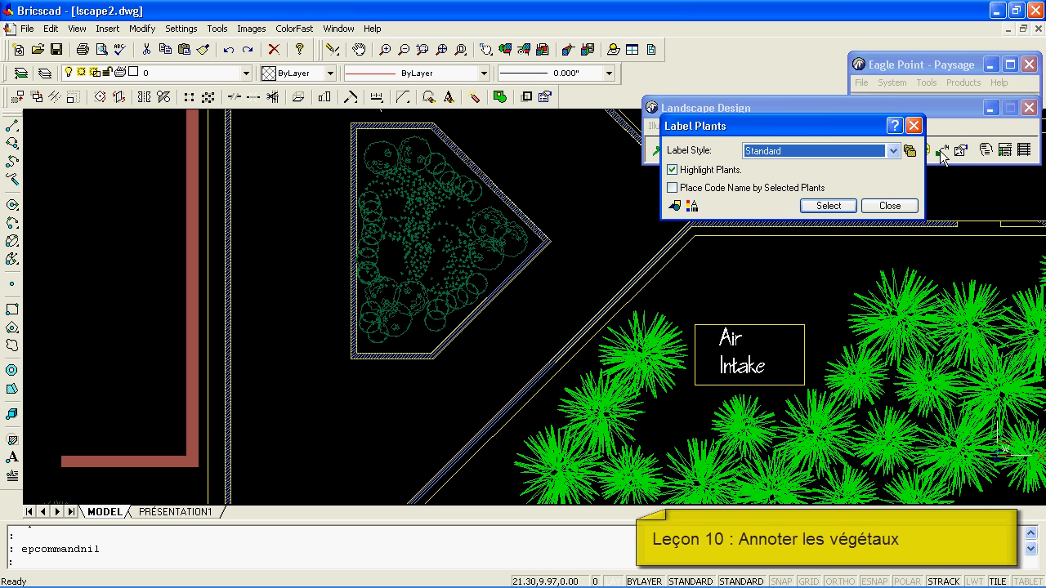
left_click(909, 154)
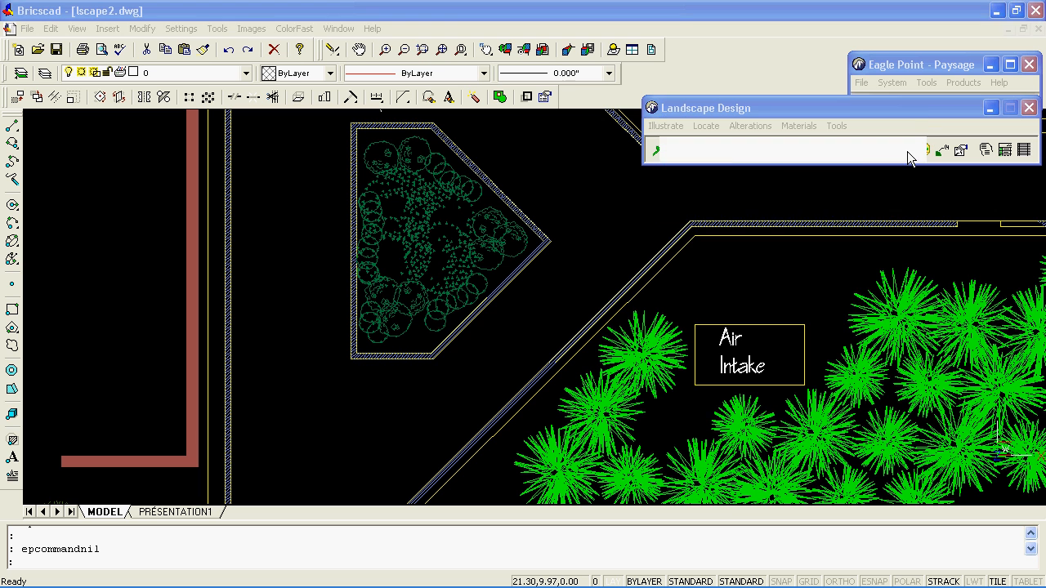
left_click(691, 290)
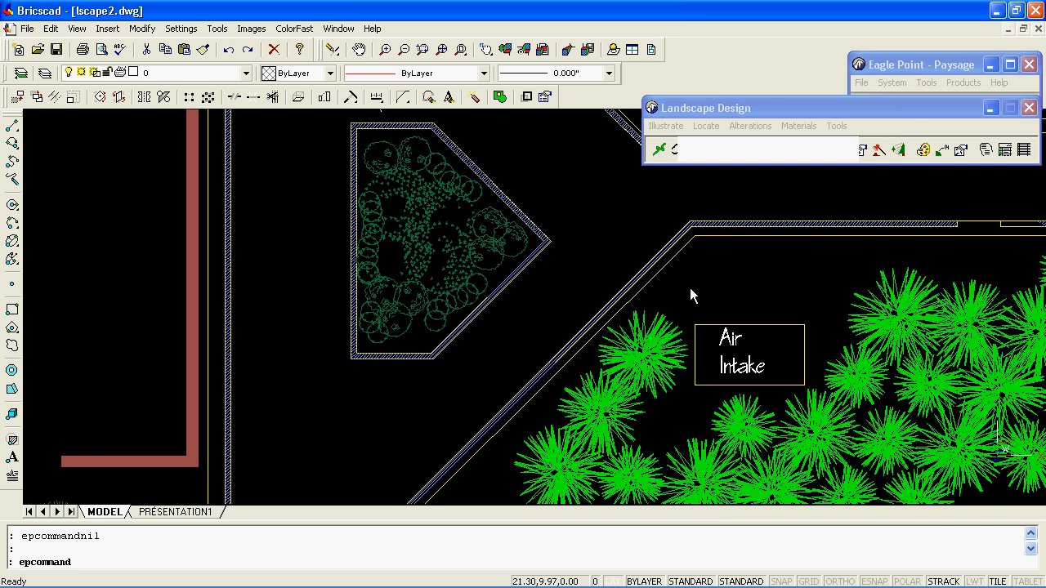
left_click(754, 239)
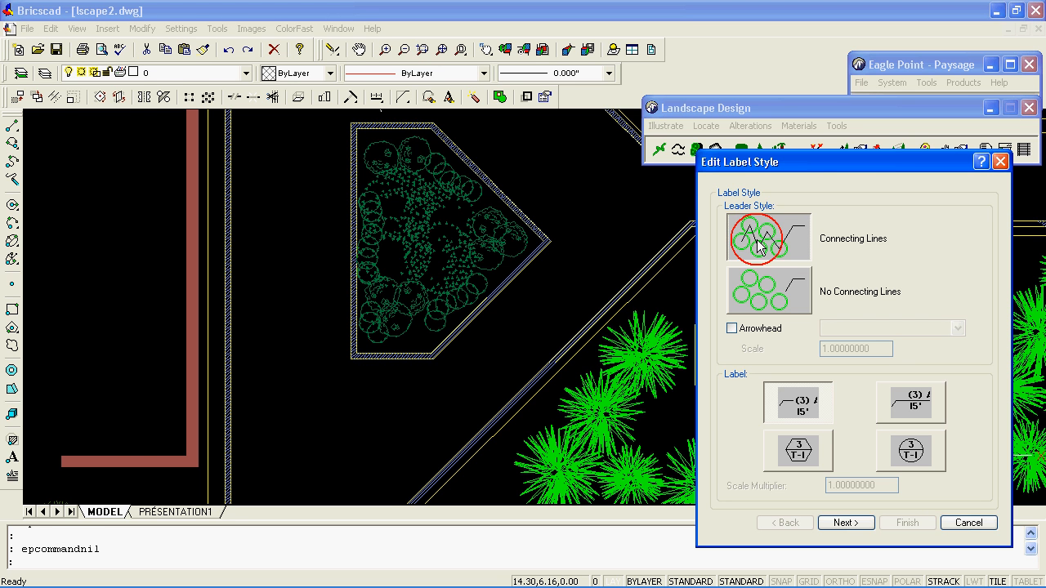
left_click(903, 403)
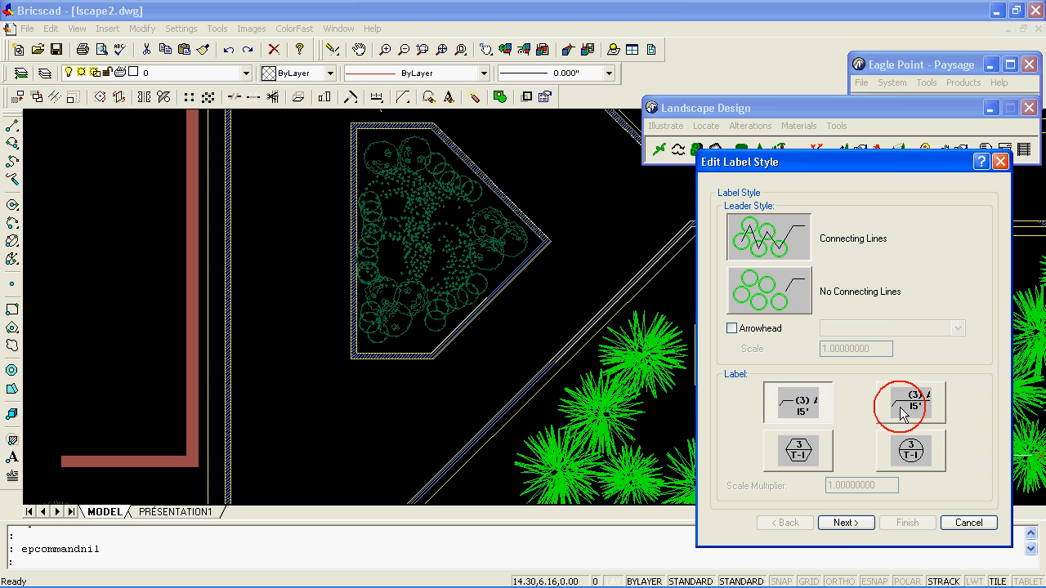
left_click(847, 523)
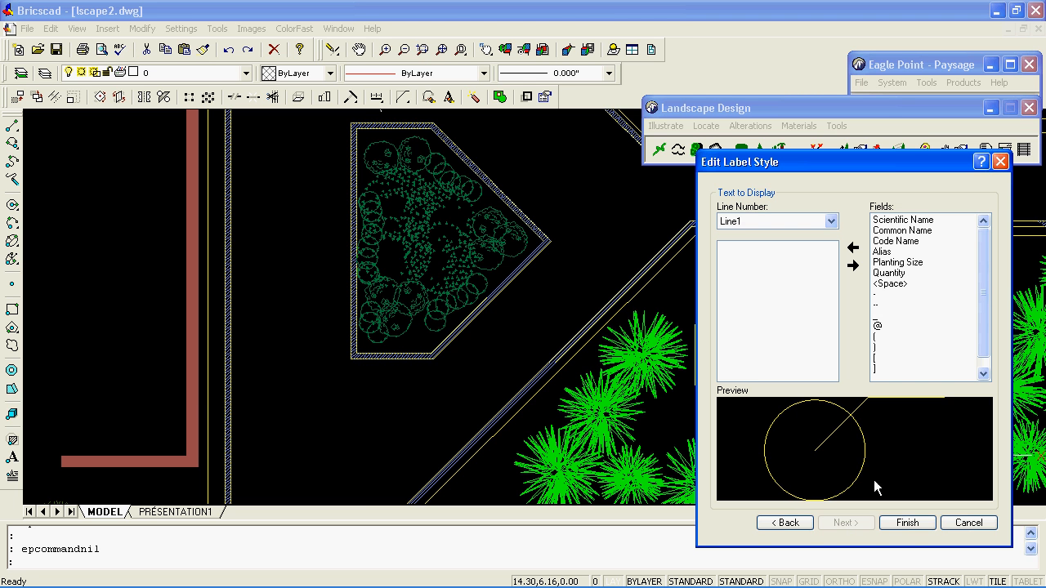
Compose Line1 of the label from the Quantity in parentheses, a space and the Scientific Name.
left_click(876, 336)
double_click(877, 338)
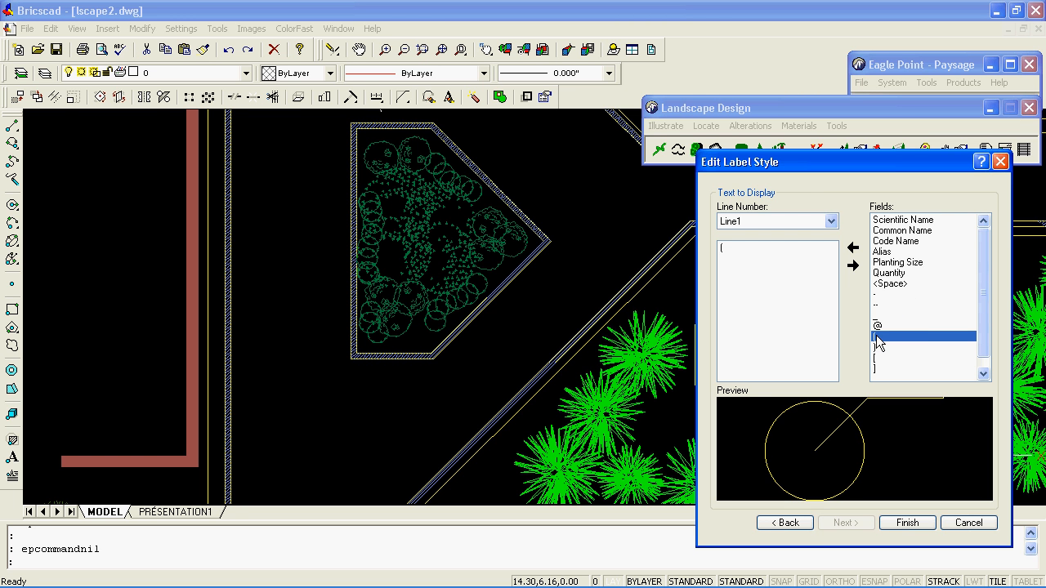
double_click(899, 273)
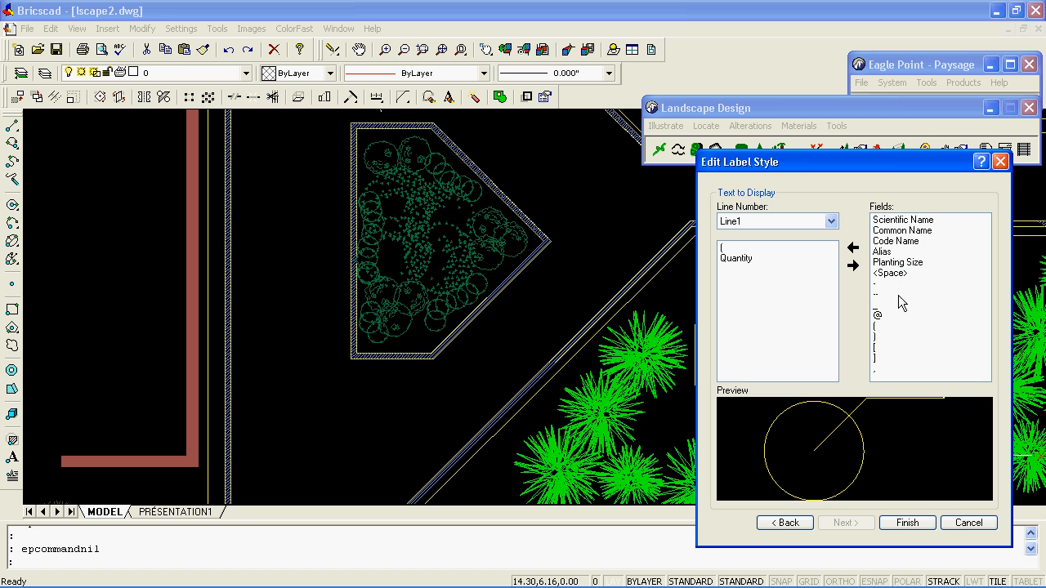
double_click(877, 336)
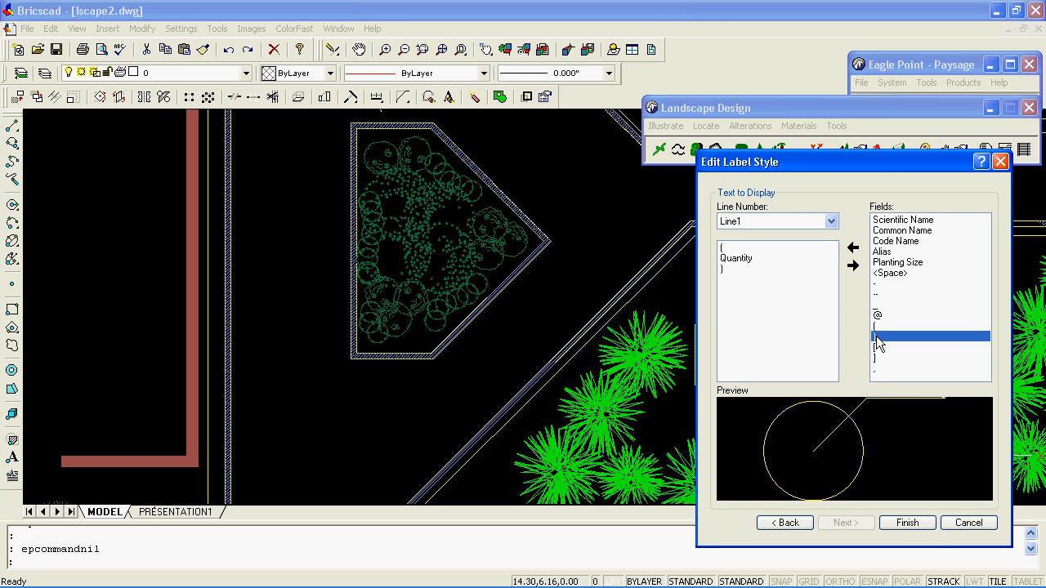
double_click(897, 274)
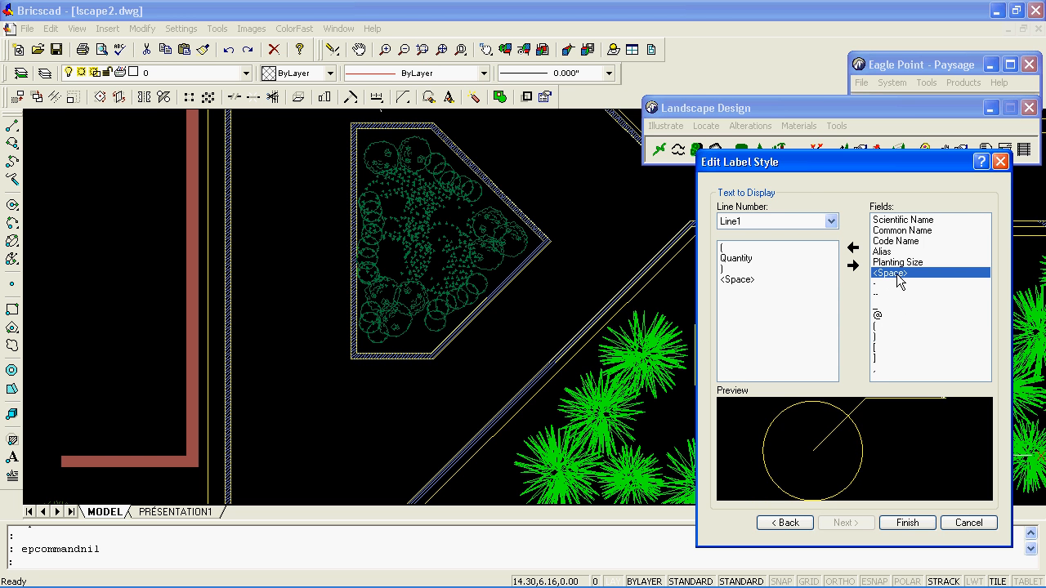
double_click(913, 220)
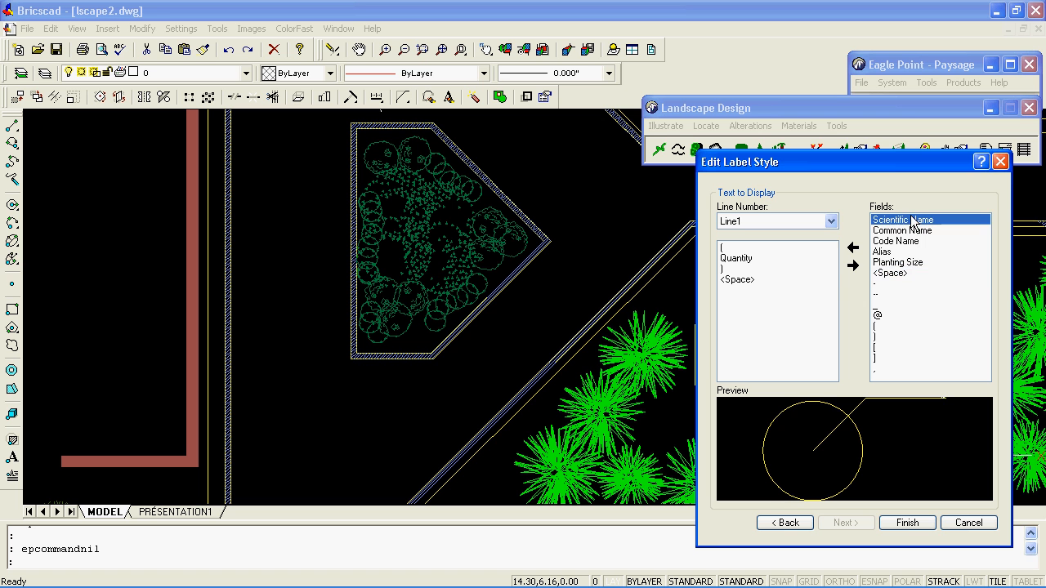
Add the Planting Size field to Line2 of the label style.
left_click(831, 221)
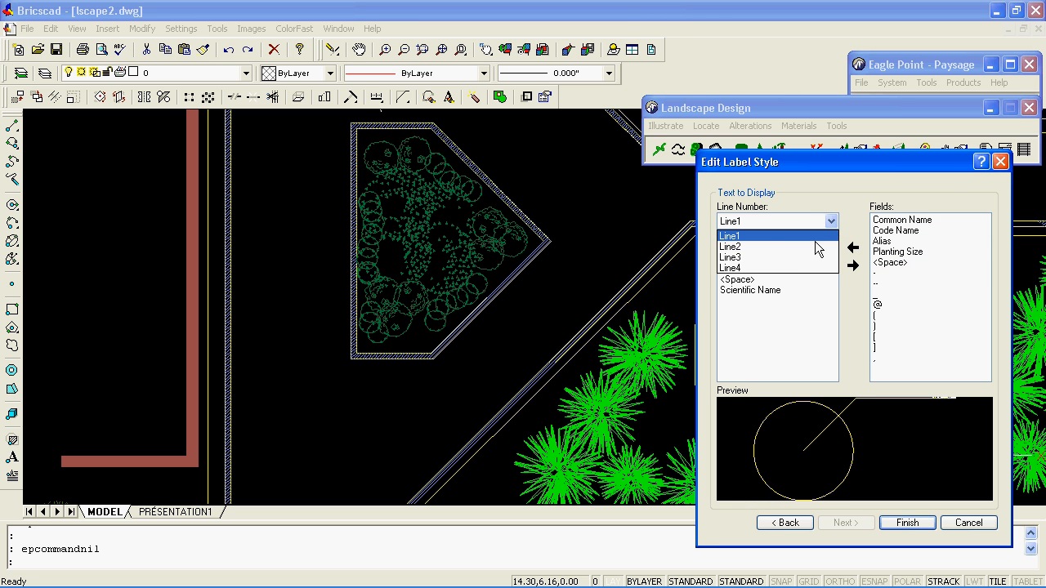
left_click(813, 247)
left_click(919, 253)
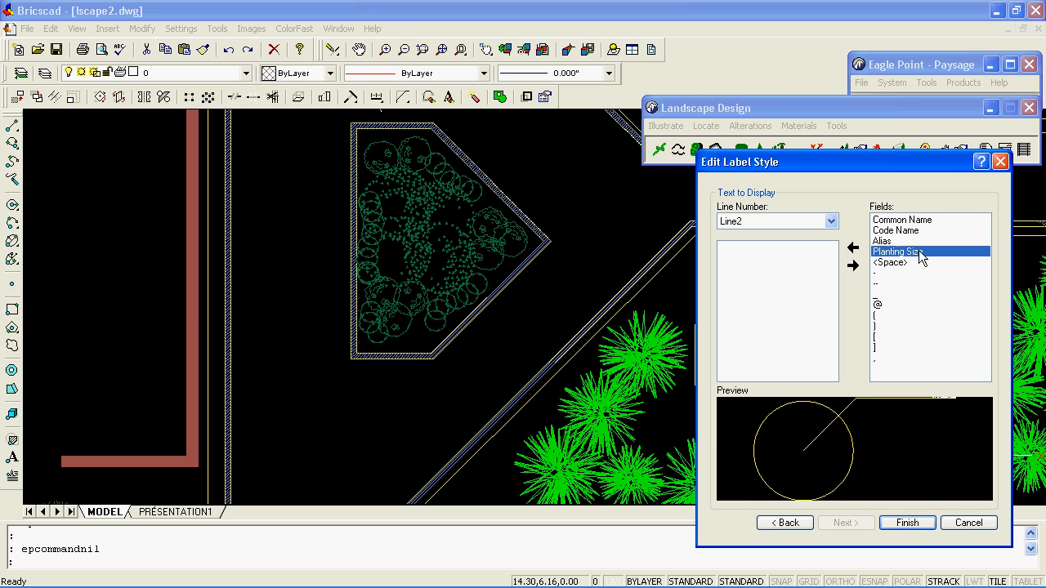
double_click(921, 253)
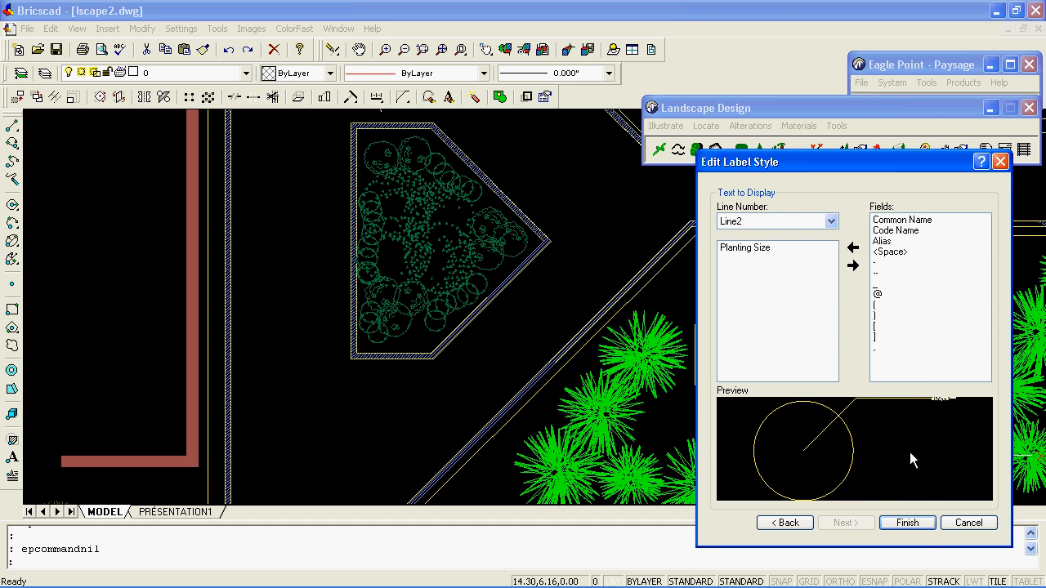
Save the new label style as "Standard paranthèses" and make it the style for labelling plants.
left_click(913, 522)
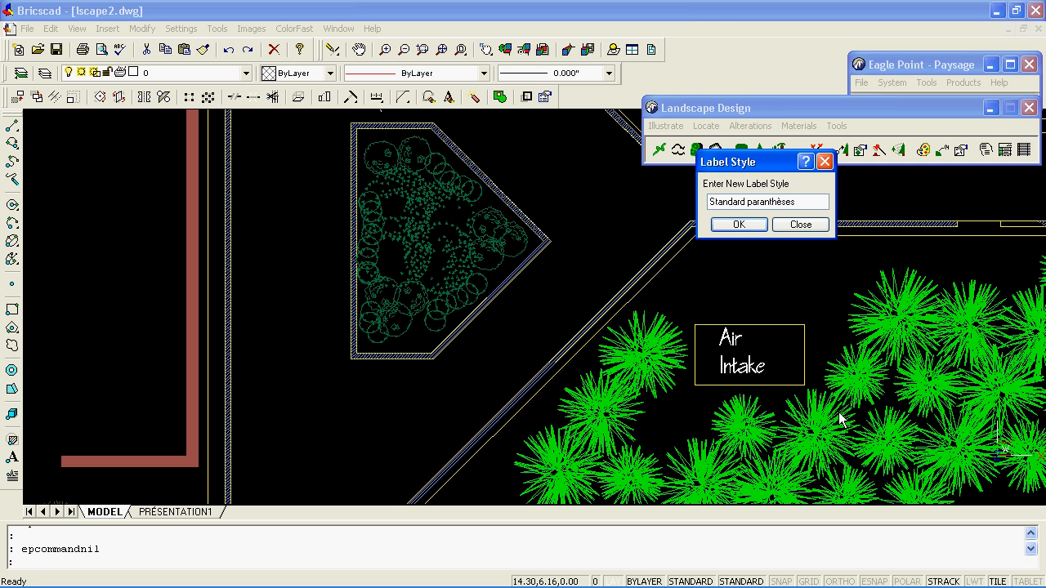
left_click(739, 222)
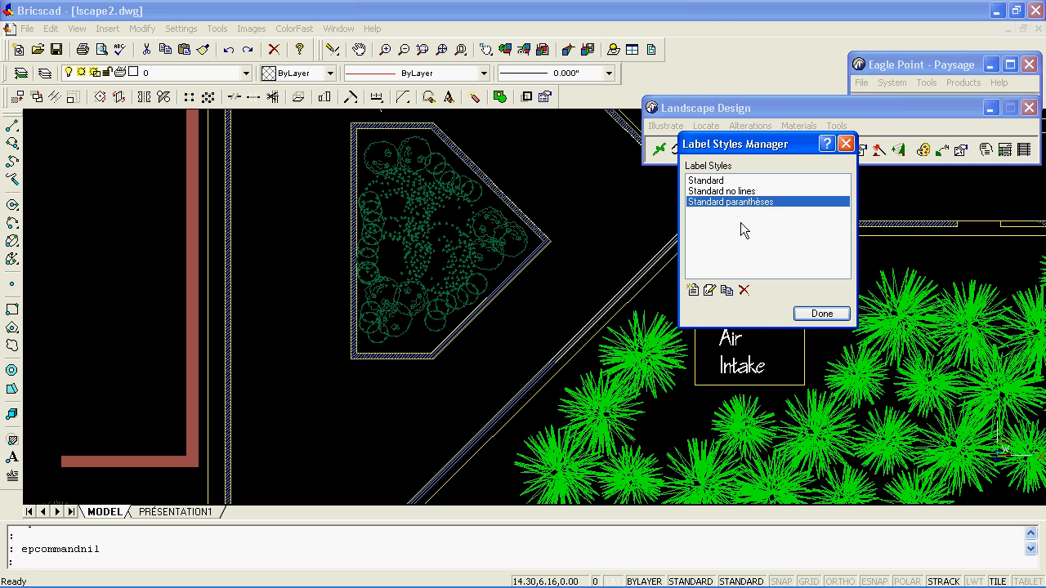
left_click(827, 312)
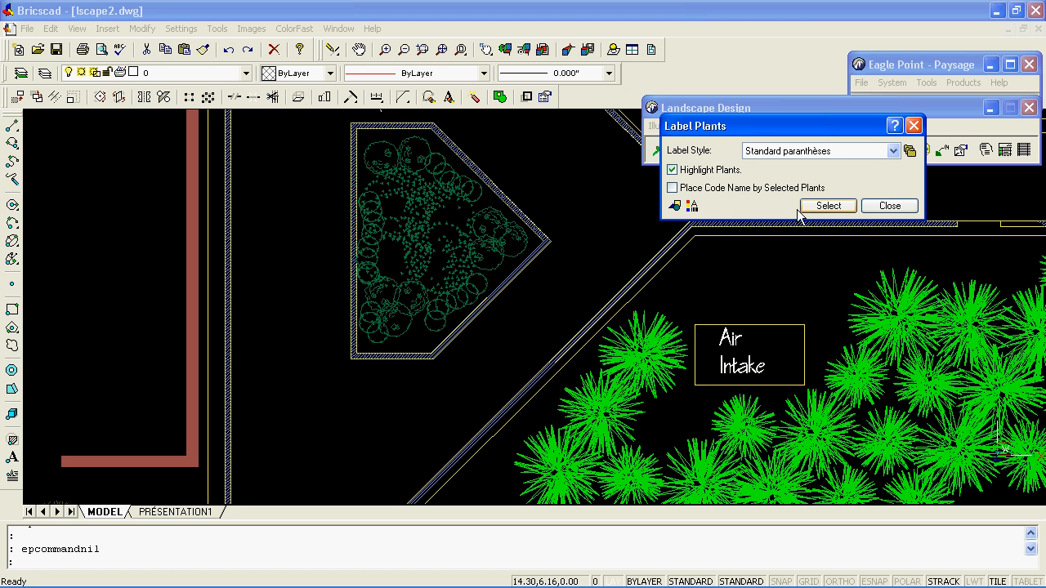
Check the CAD settings for the label lines, including their layer, color and line type.
left_click(677, 207)
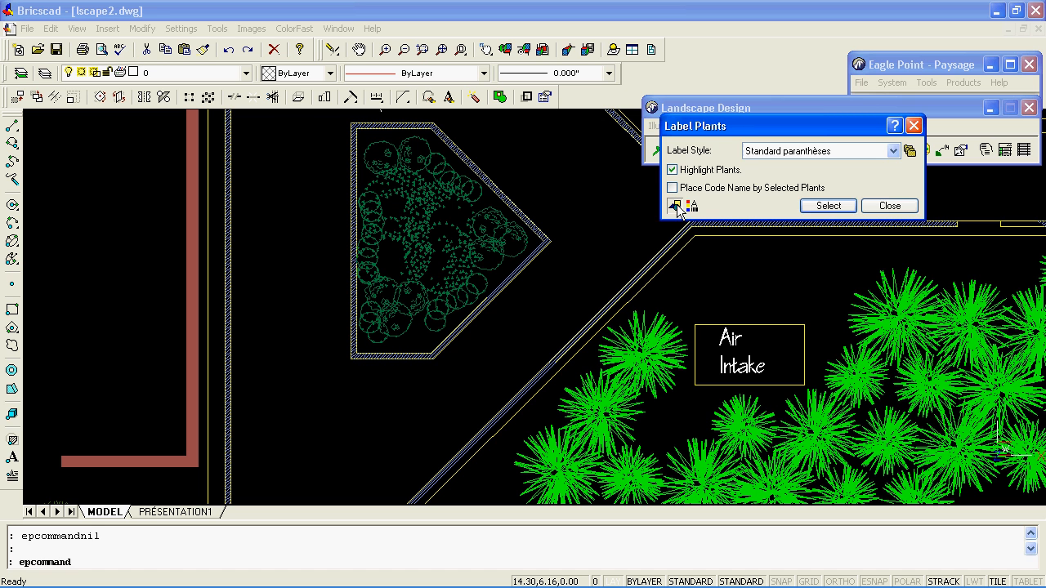
left_click(838, 168)
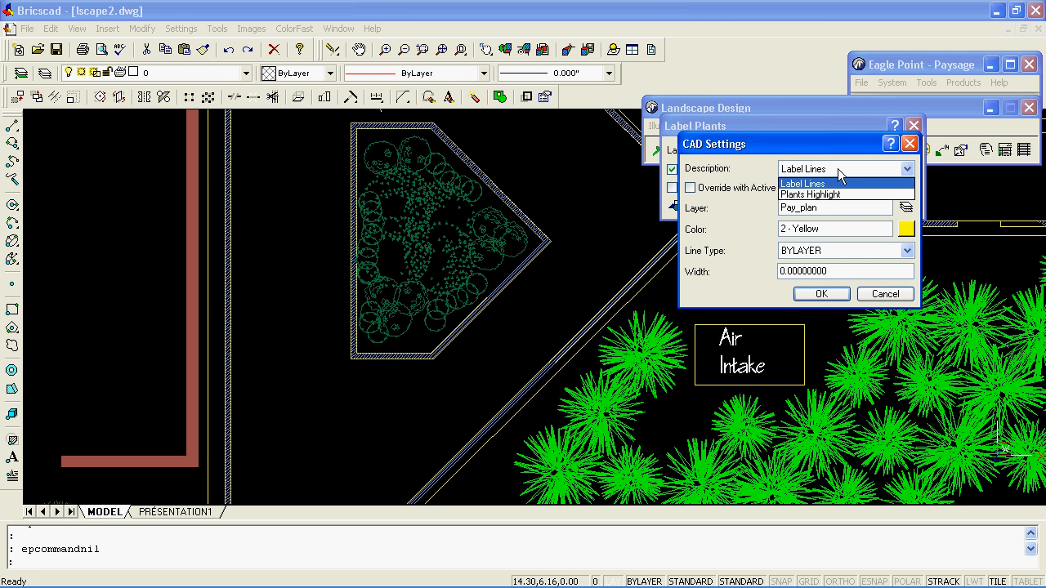
left_click(838, 169)
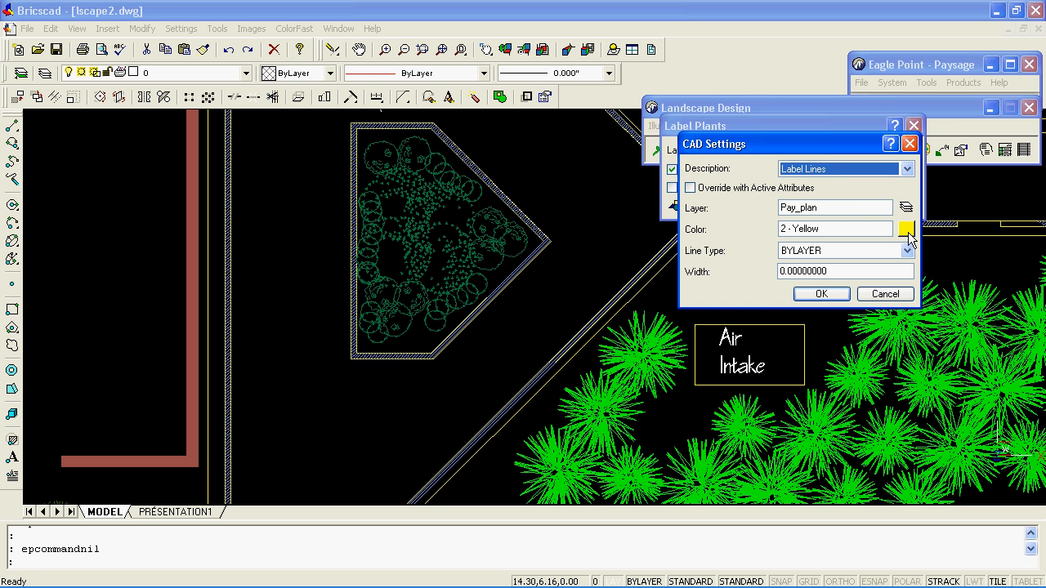
left_click(822, 294)
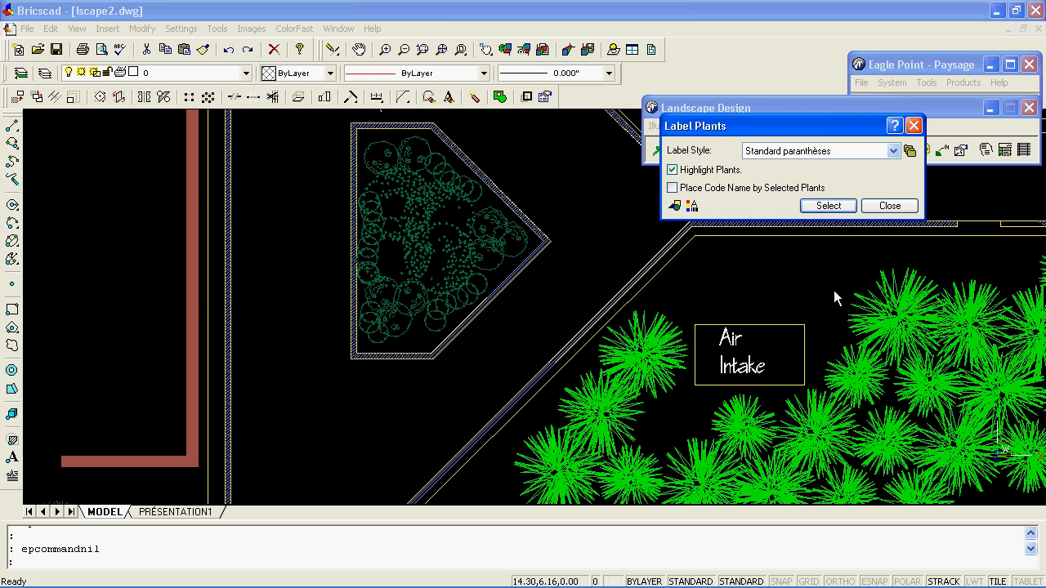
Set the text style of the plant labels to STANDARD.
left_click(692, 207)
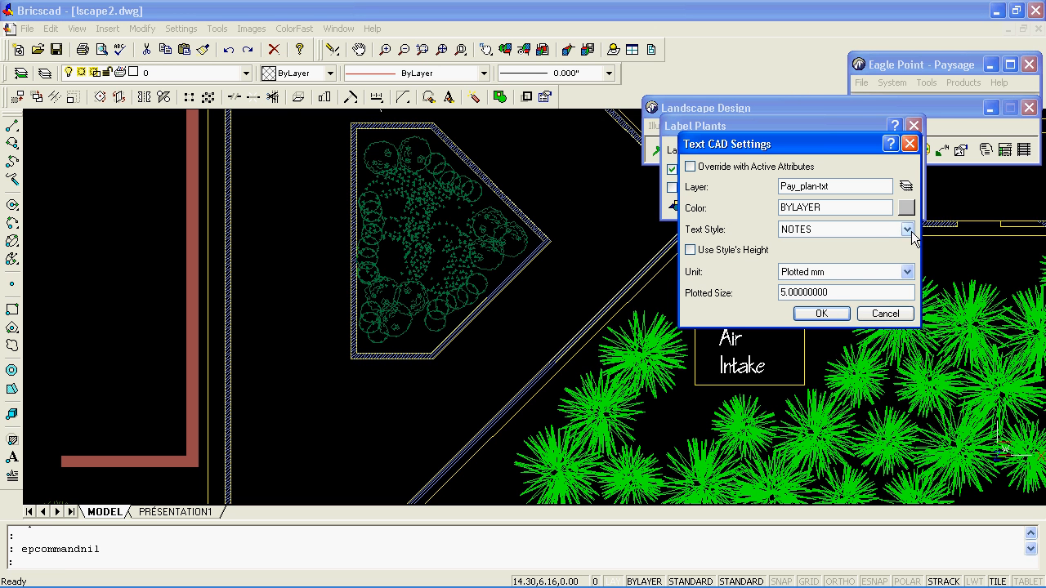
left_click(907, 230)
left_click(871, 247)
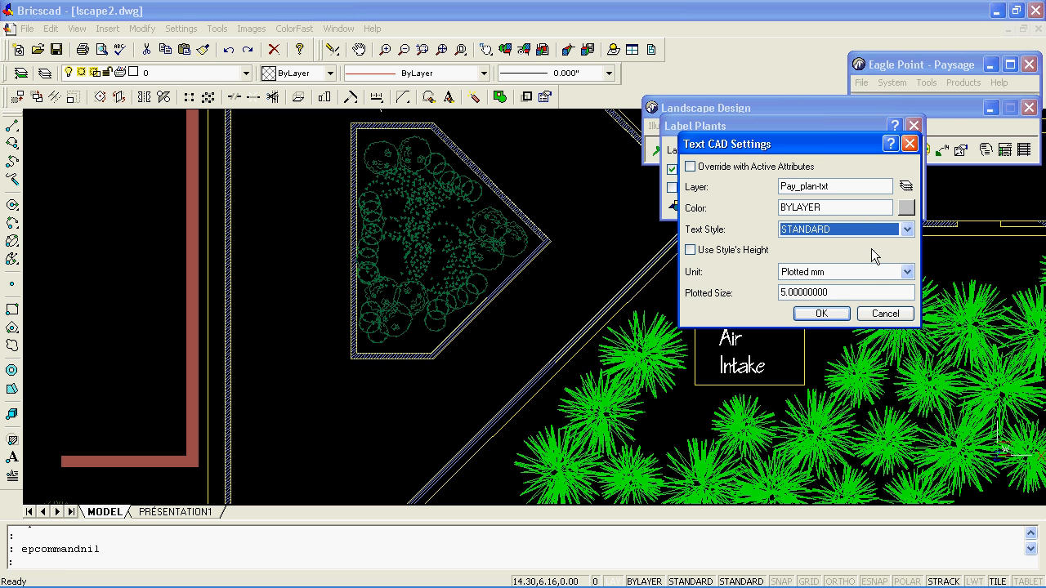
left_click(821, 314)
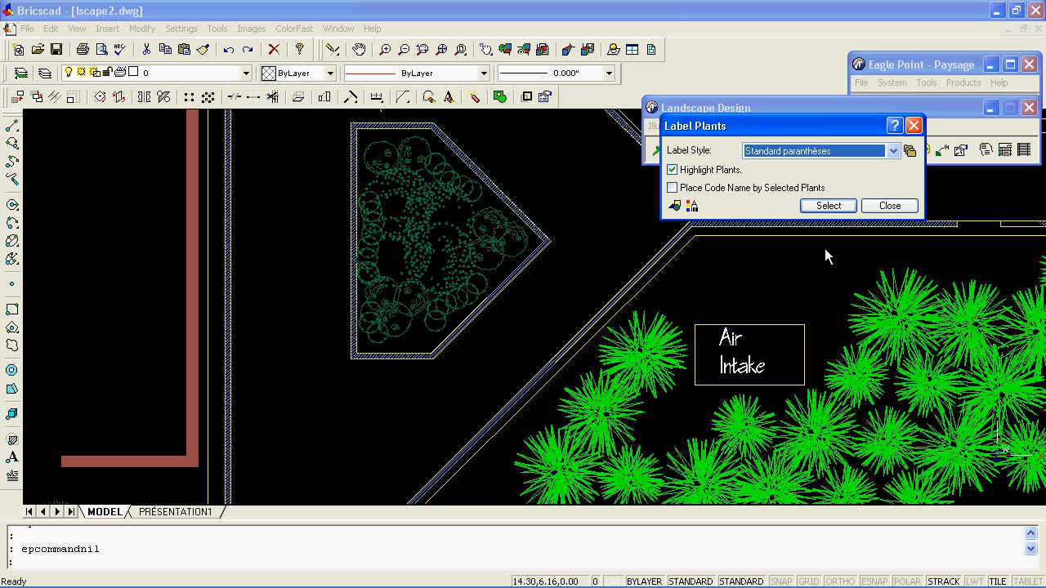
Label the three Spiraea japonica plants at the bed's pointed east corner, running the leader up and out to the east of the bed.
left_click(828, 206)
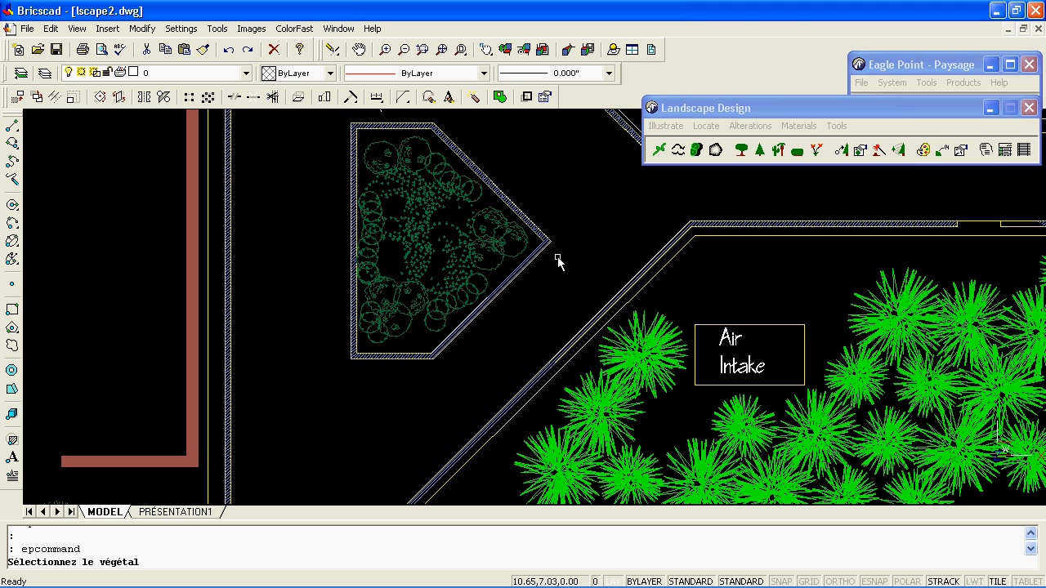
left_click(494, 269)
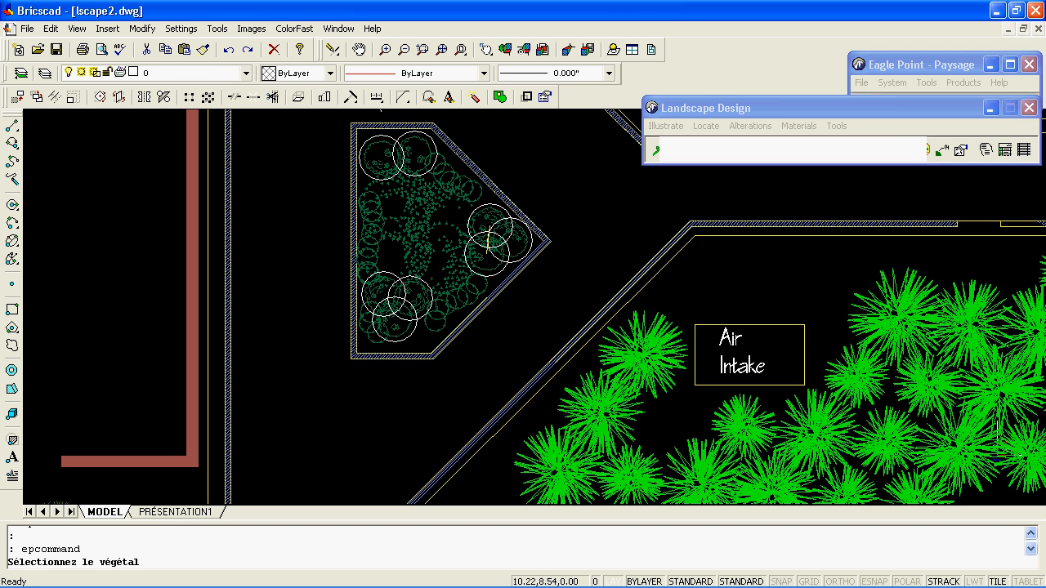
key("Escape")
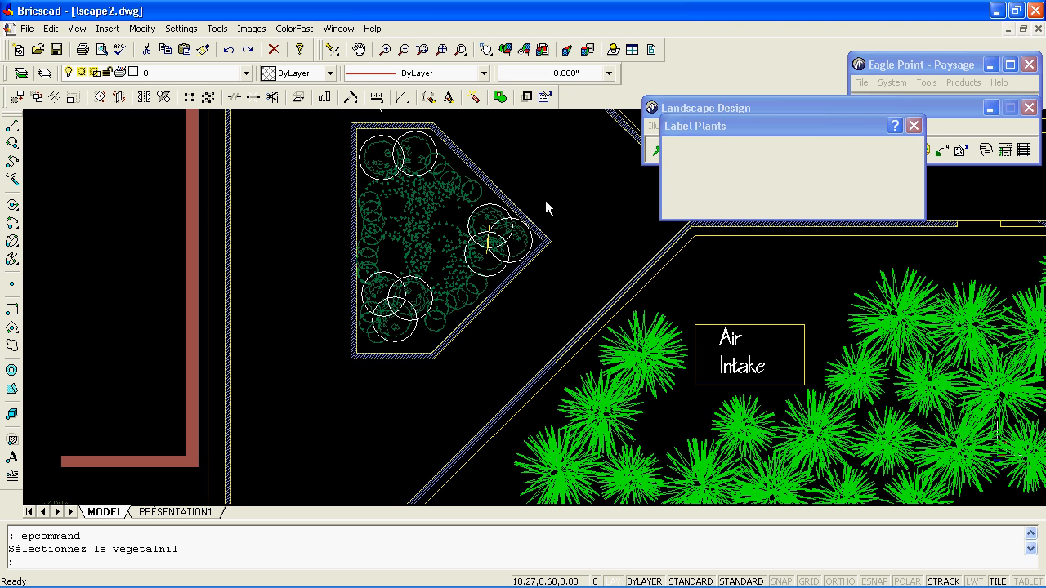
right_click(545, 200)
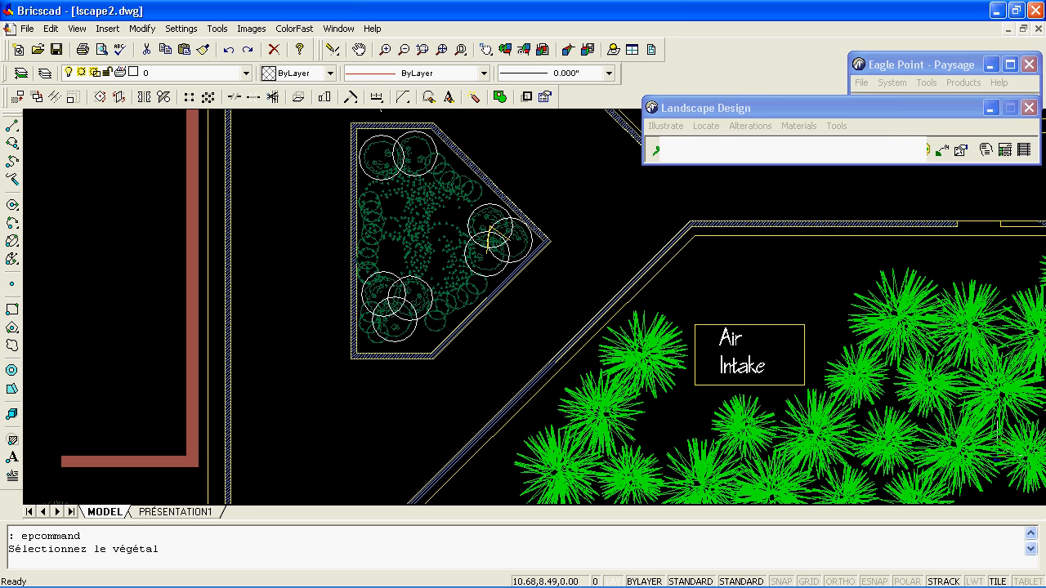
type("all")
key("Return")
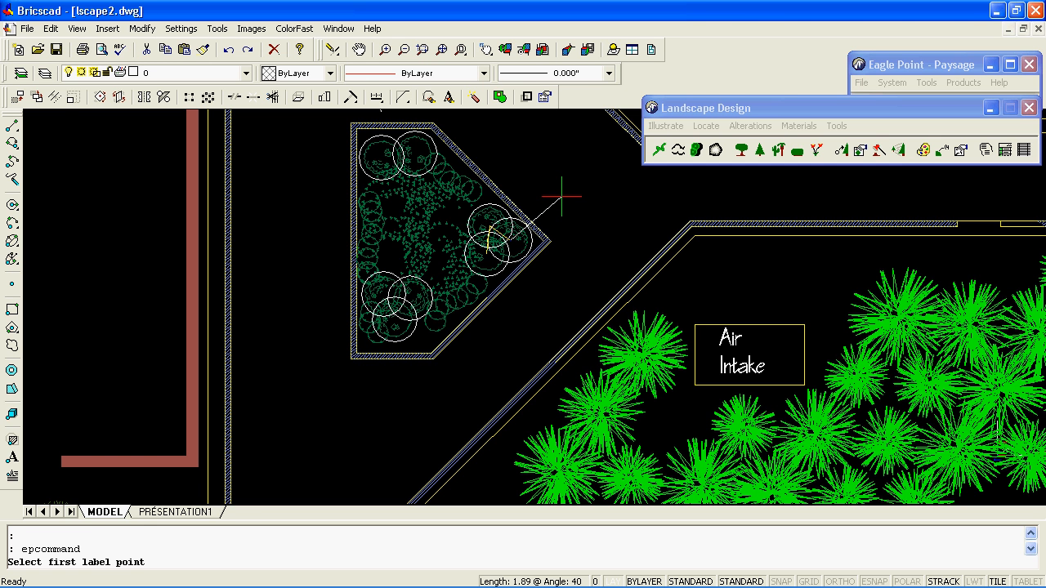
left_click(562, 196)
left_click(576, 196)
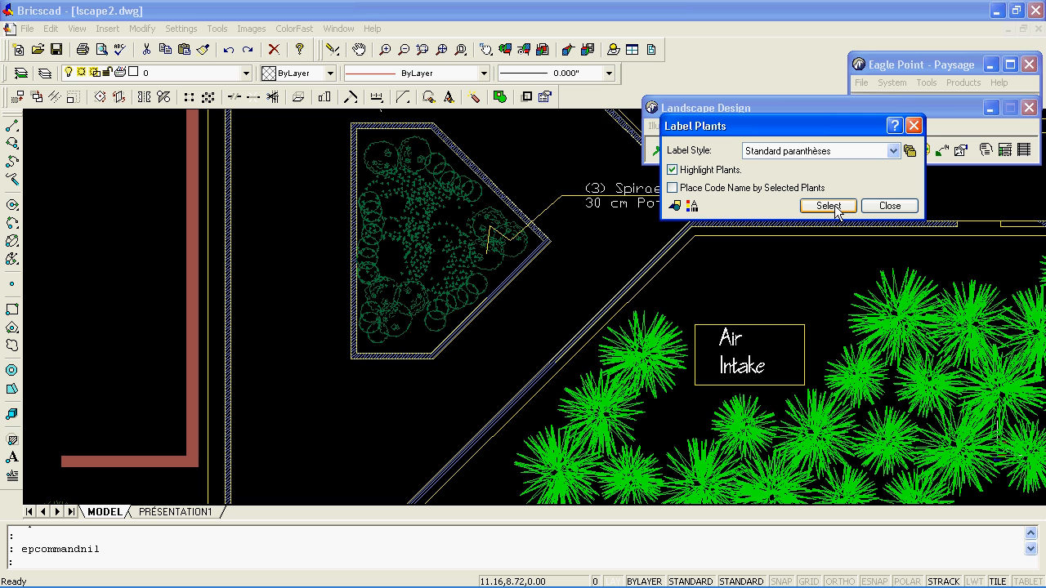
Set the text style of the plant labels to NOTES.
left_click(692, 209)
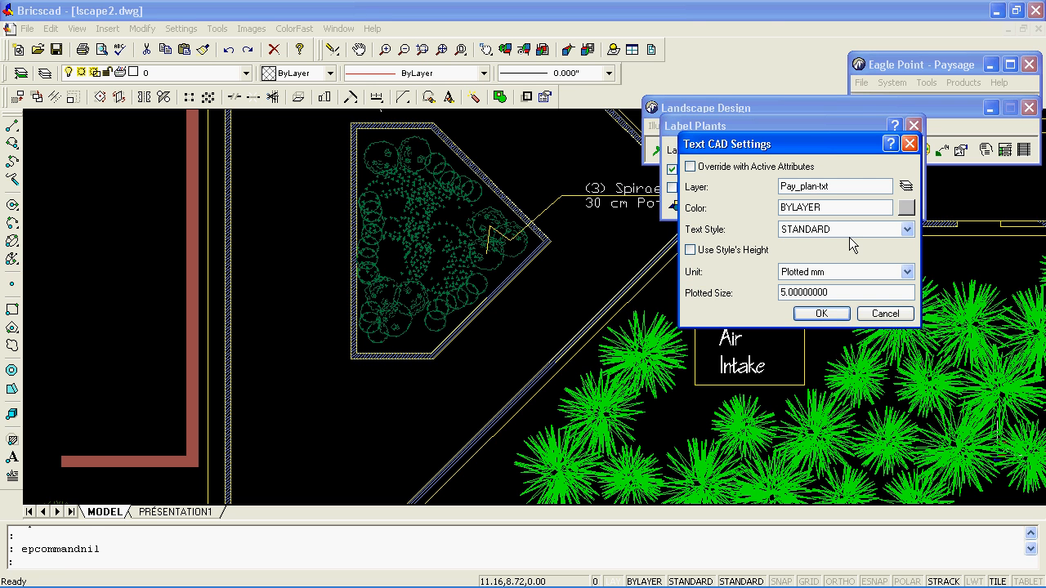
left_click(861, 232)
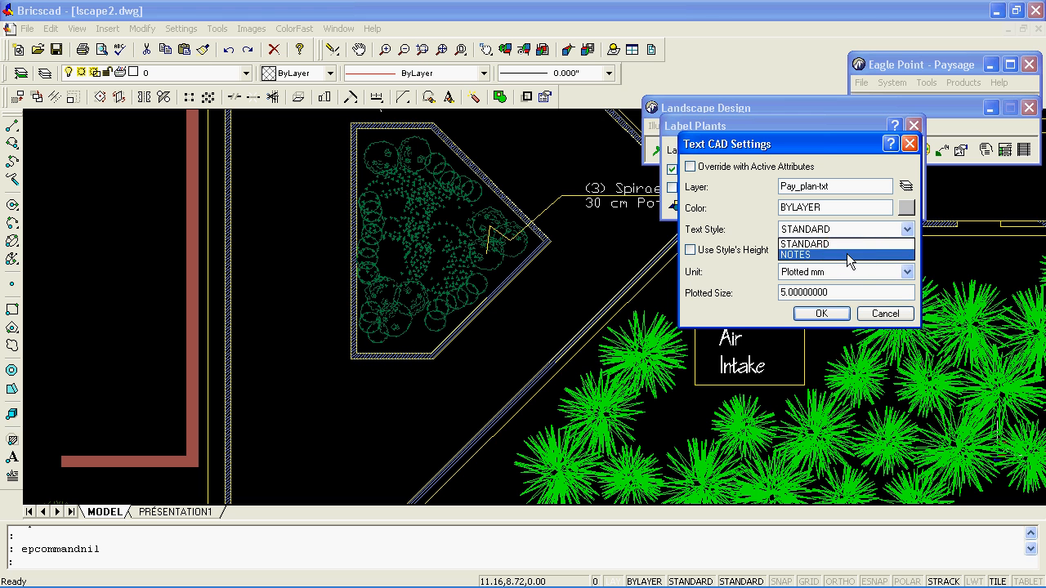
left_click(847, 254)
left_click(817, 315)
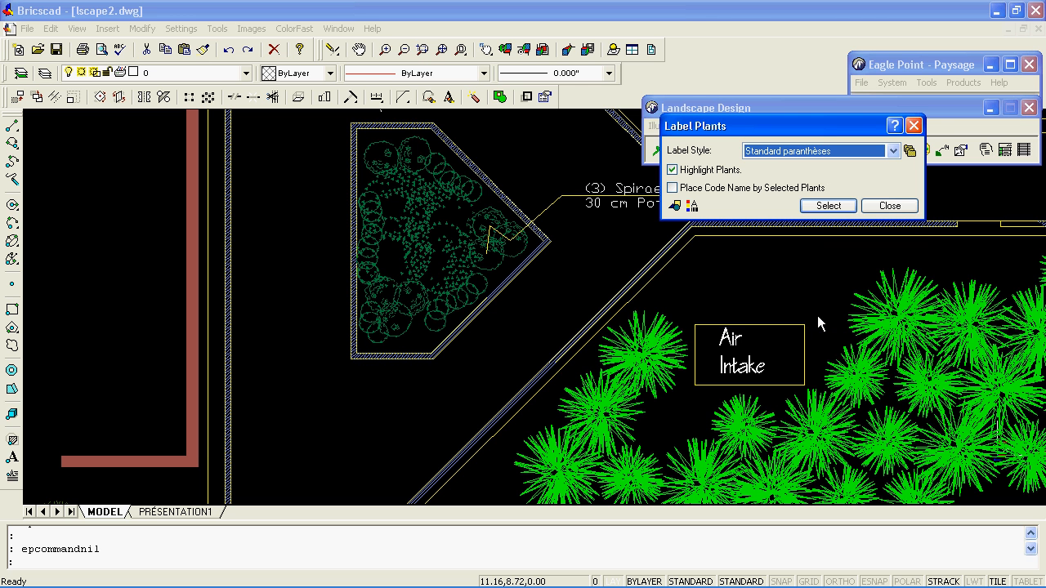
Label the four Pinus mugo mugo plants in the middle of the bed, running the leader horizontally out past the bed's west wall.
left_click(828, 205)
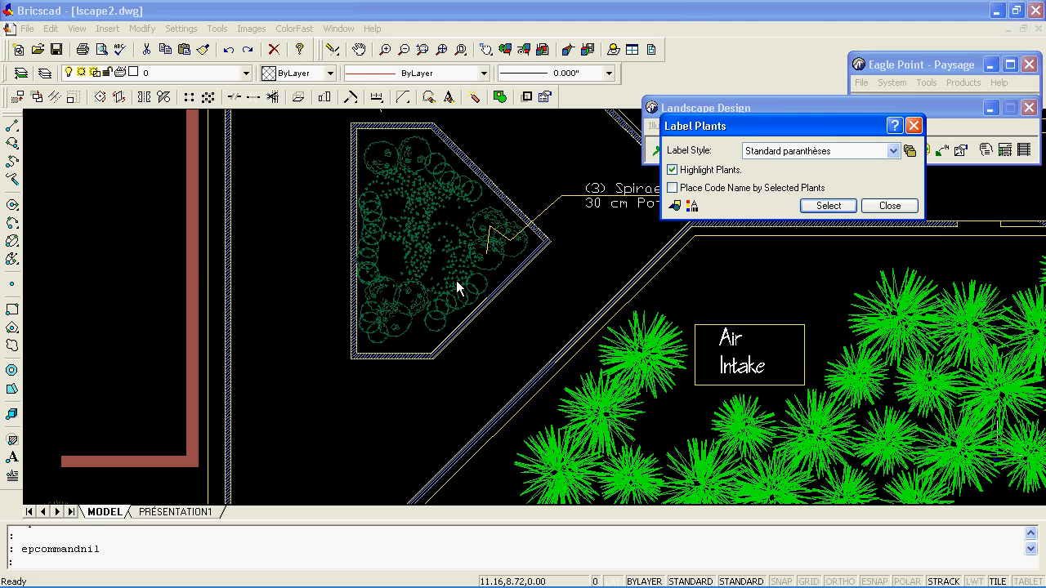
left_click(401, 276)
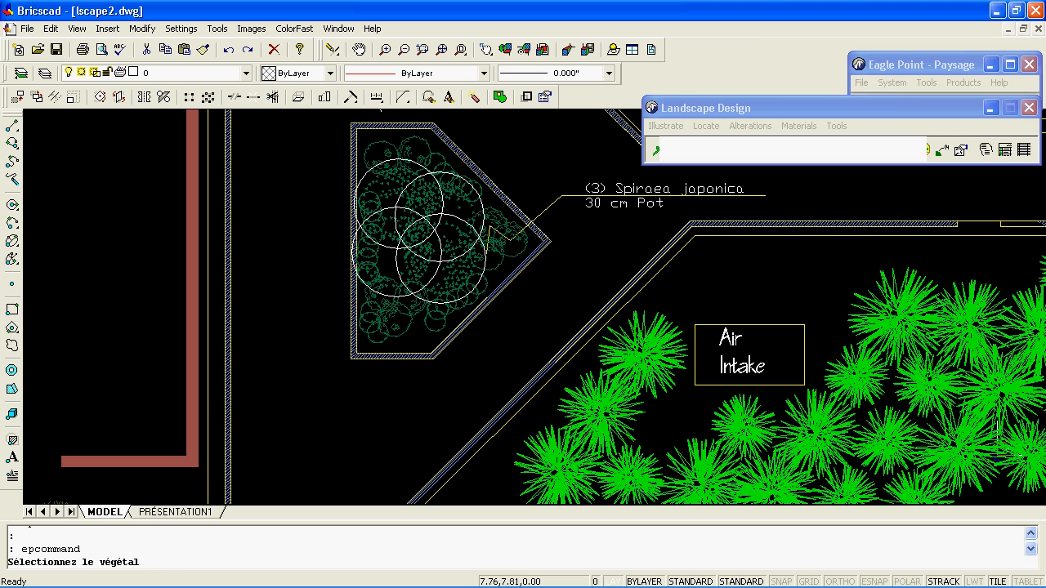
left_click(456, 197)
left_click(391, 197)
left_click(389, 203)
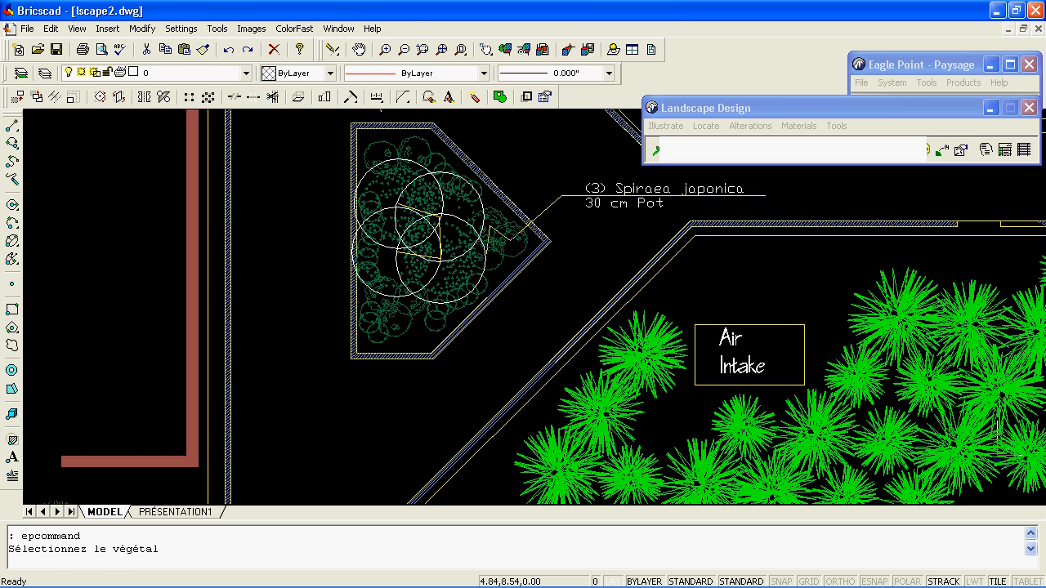
left_click(293, 204)
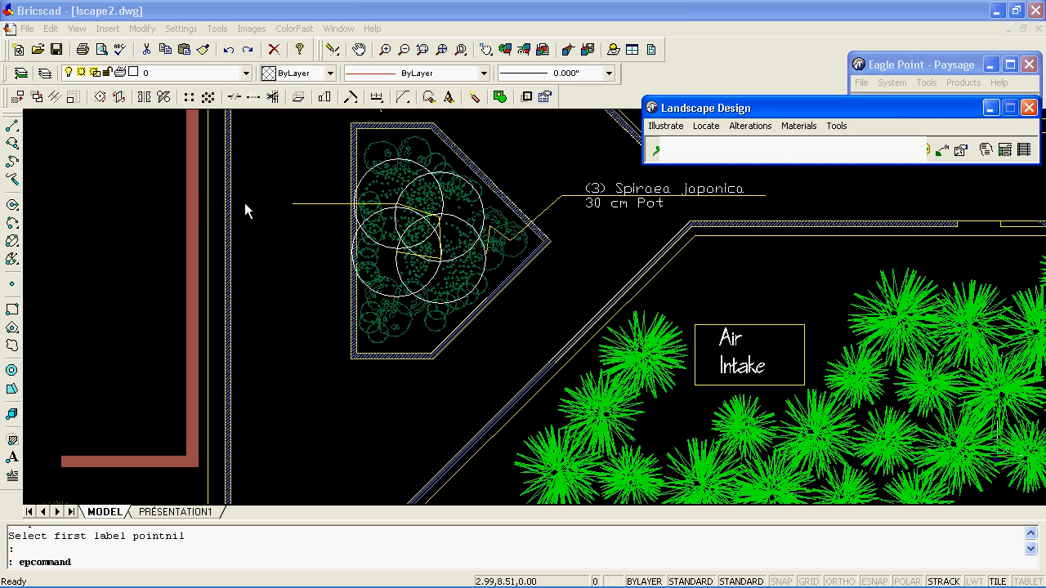
left_click(175, 203)
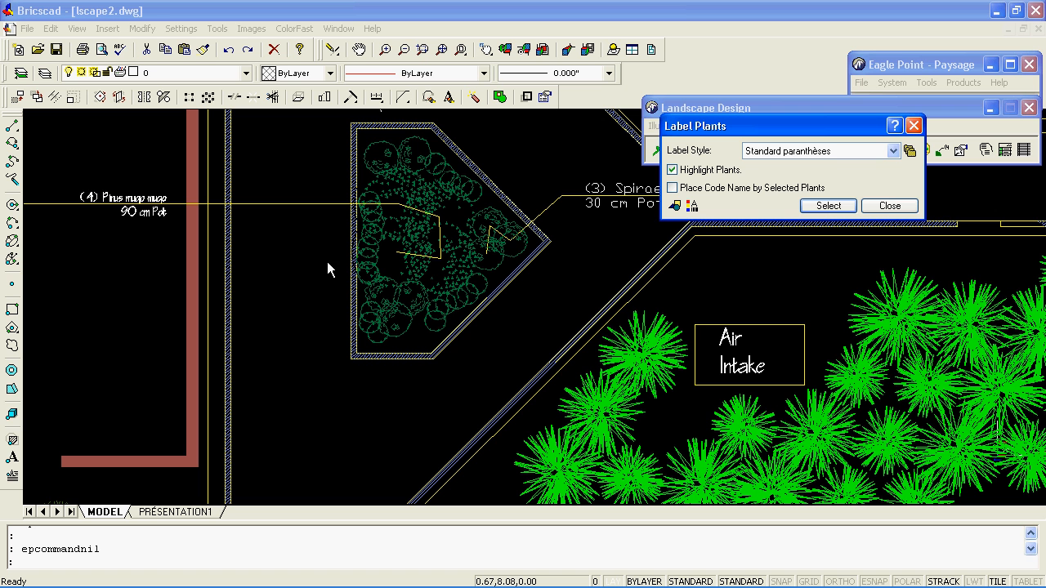
Change the label style to "Standard no lines" and start selecting plants to label.
left_click(892, 151)
left_click(848, 176)
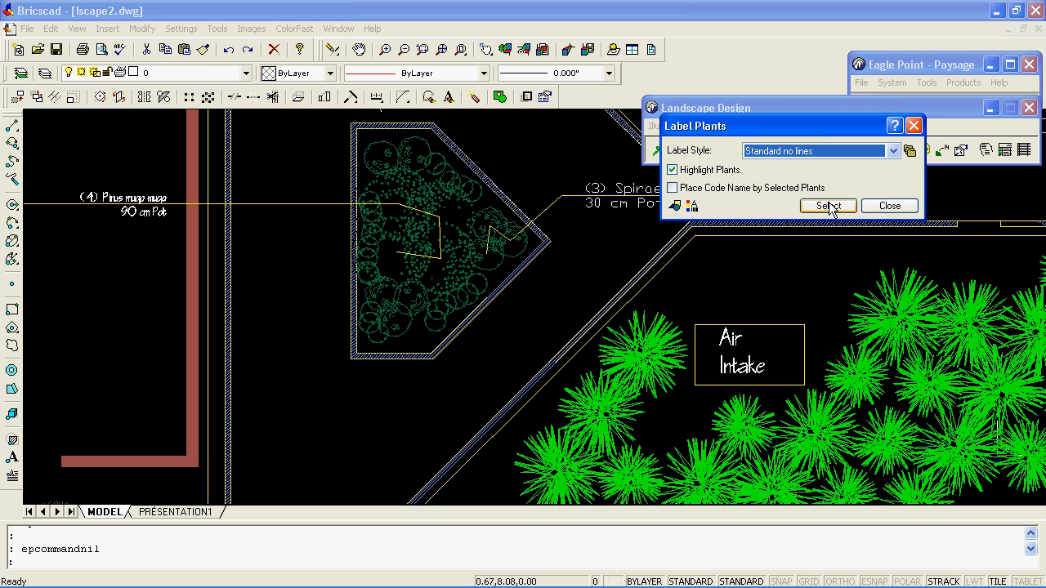
left_click(828, 206)
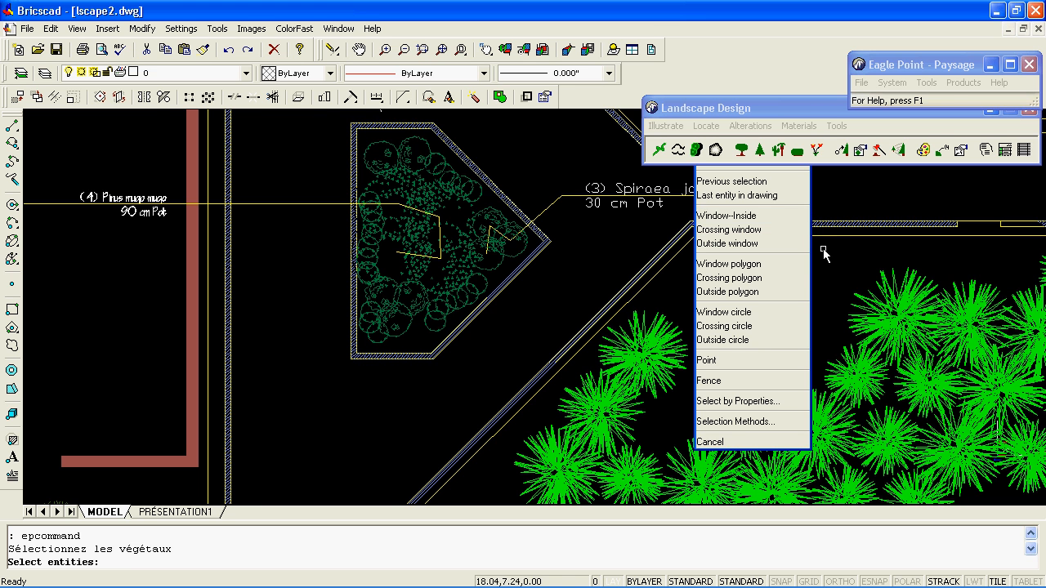
Select all green shrubs around the two Air Intake boxes with a window polygon, adding the missed shrub at the bed's south end individually.
left_click(791, 269)
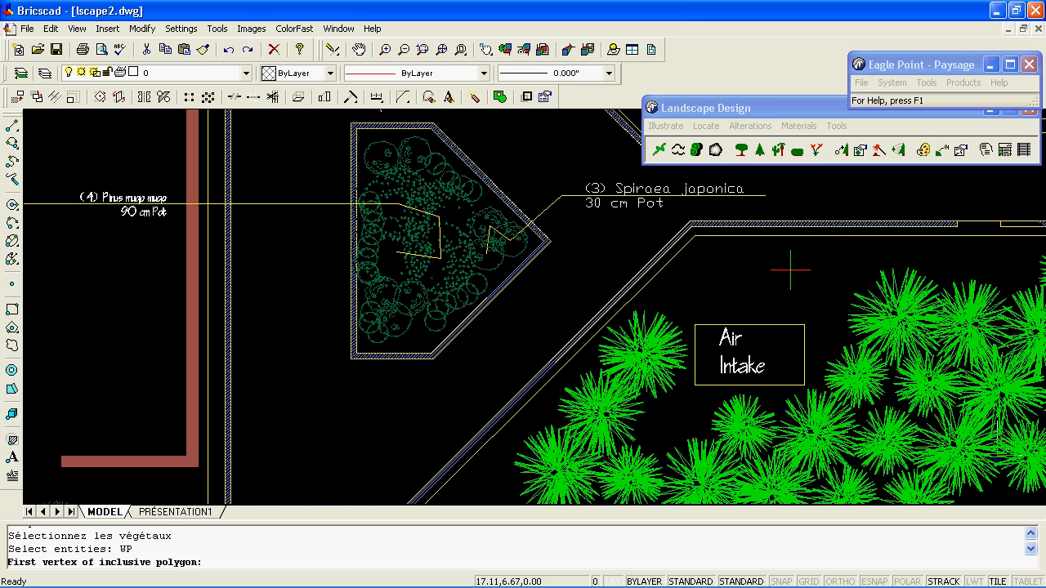
scroll(790, 269, "down", 2)
mouse_move(750, 284)
middle_mouse_down()
mouse_move(686, 271)
mouse_move(341, 259)
mouse_move(271, 243)
mouse_move(246, 211)
middle_mouse_up()
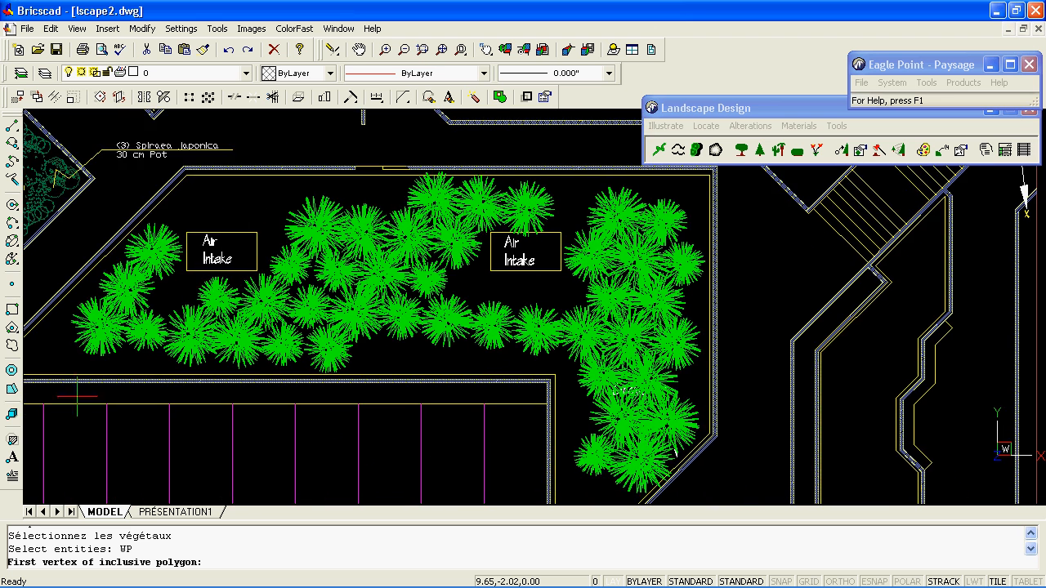
left_click(54, 354)
left_click(188, 402)
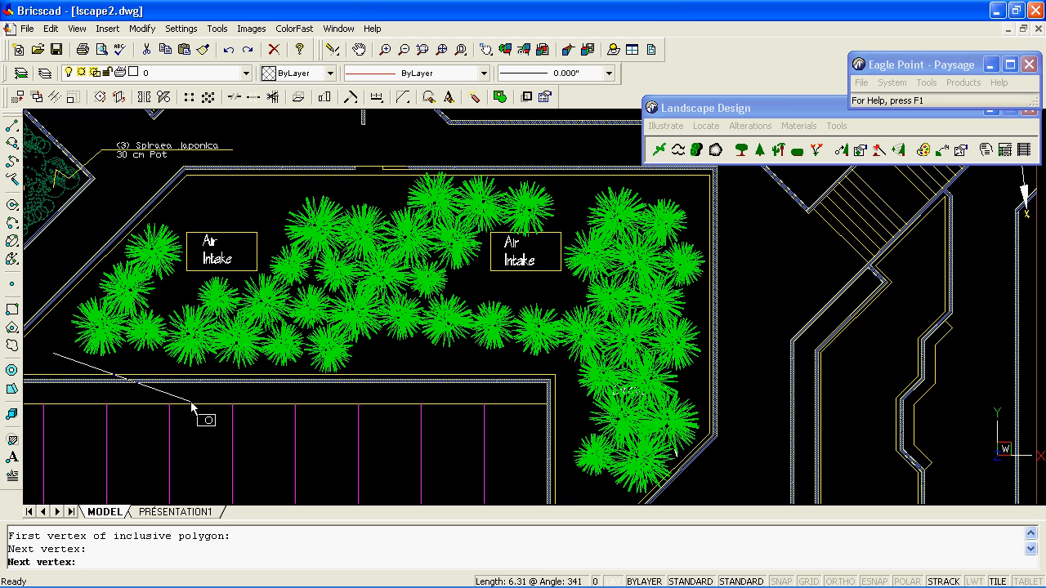
left_click(501, 404)
left_click(553, 473)
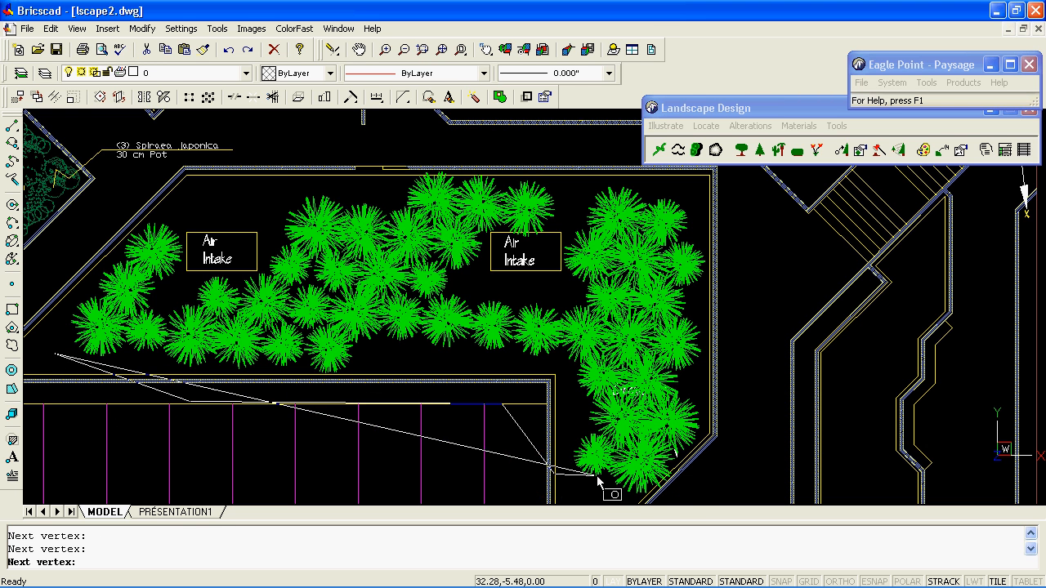
left_click(669, 499)
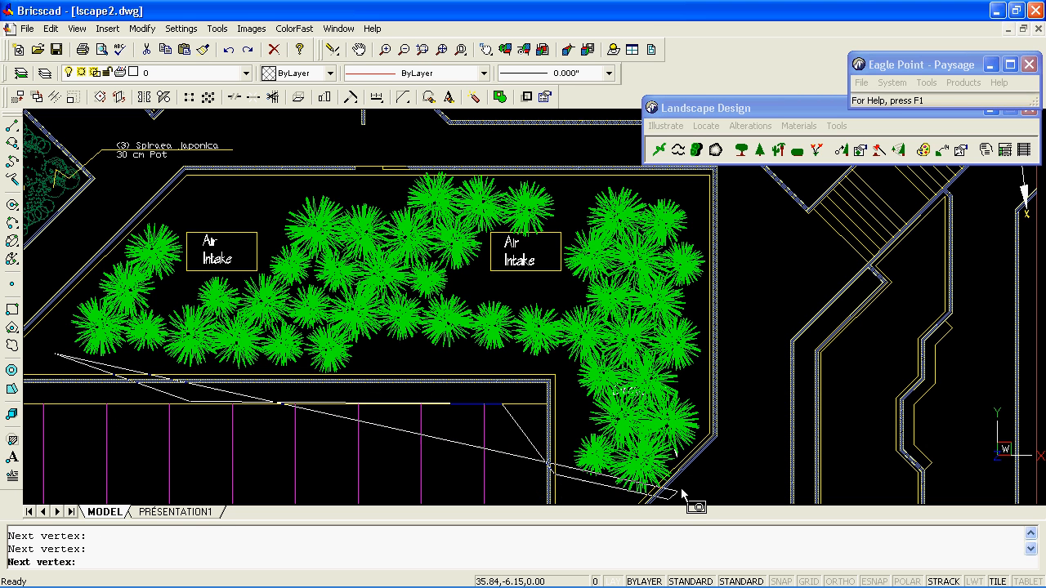
left_click(753, 302)
left_click(727, 189)
left_click(564, 146)
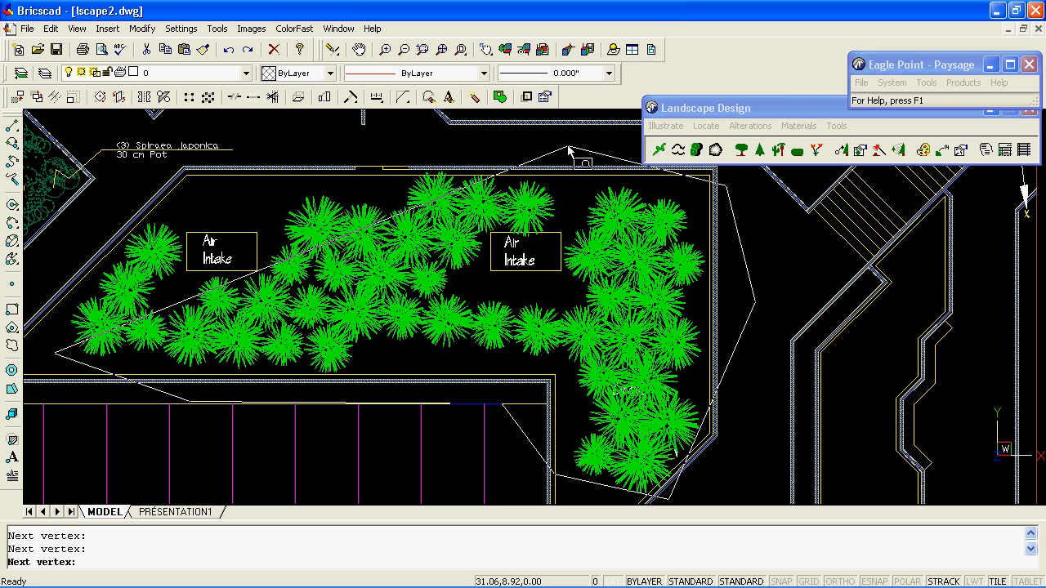
left_click(346, 160)
left_click(187, 174)
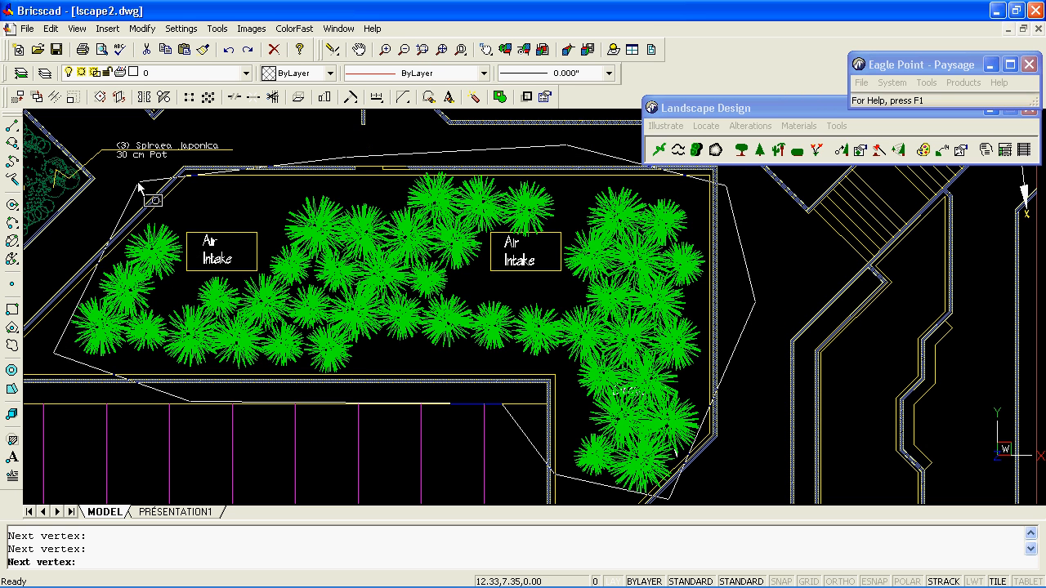
left_click(70, 262)
right_click(71, 267)
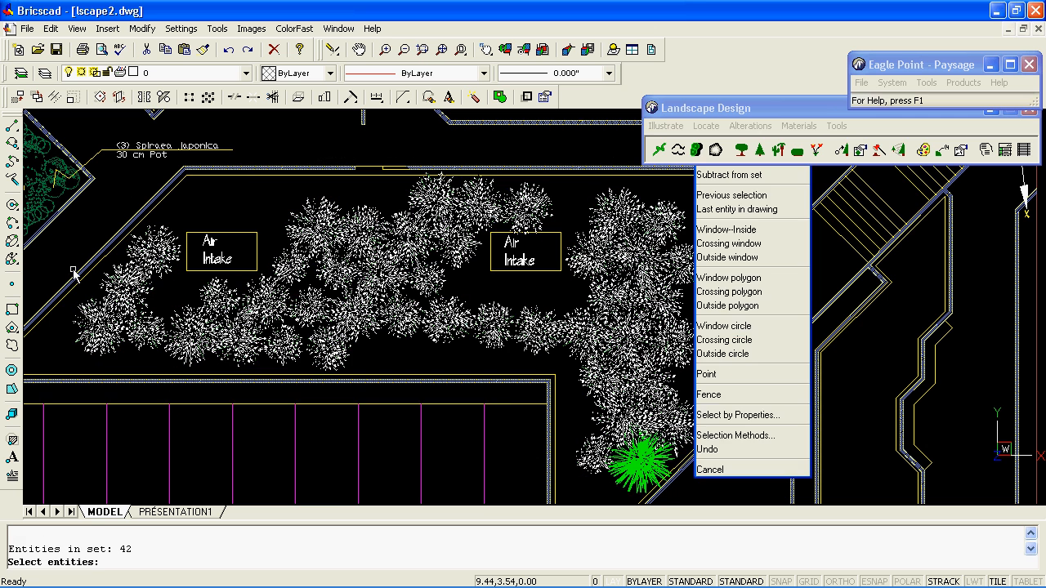
left_click(637, 485)
key("Return")
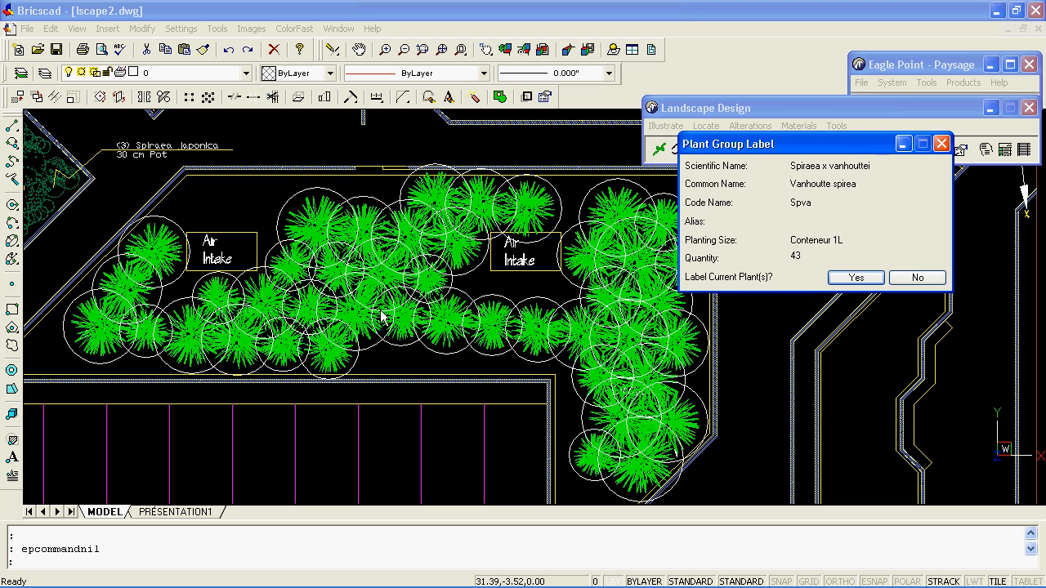
Label the selected Spiraea x vanhouttei group with a leader from a southwest shrub down across the wall, ending horizontally in the striped area.
left_click(781, 145)
mouse_move(781, 147)
left_mouse_down()
mouse_move(353, 157)
mouse_move(307, 175)
left_mouse_up()
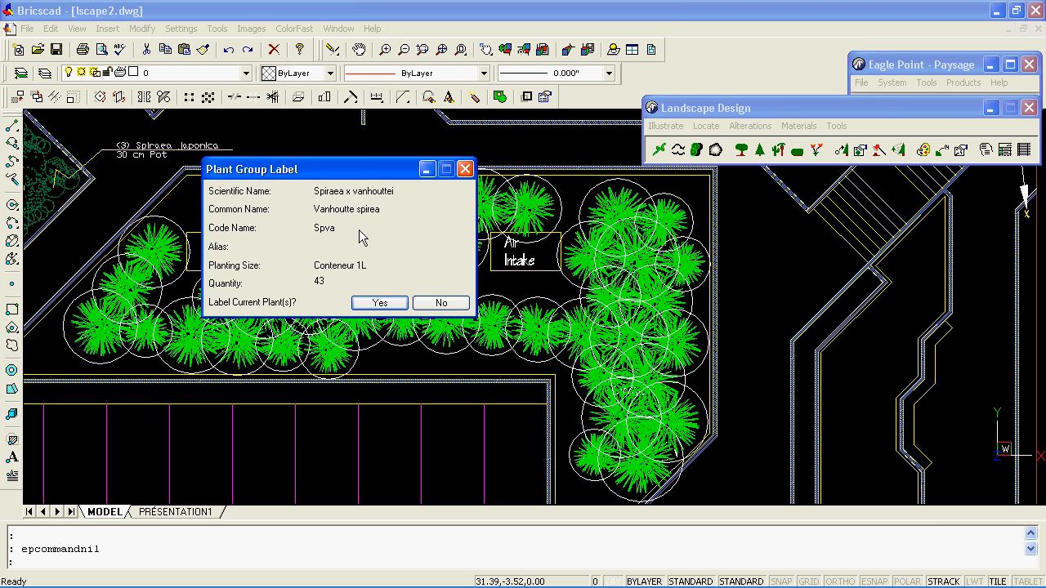
left_click(380, 304)
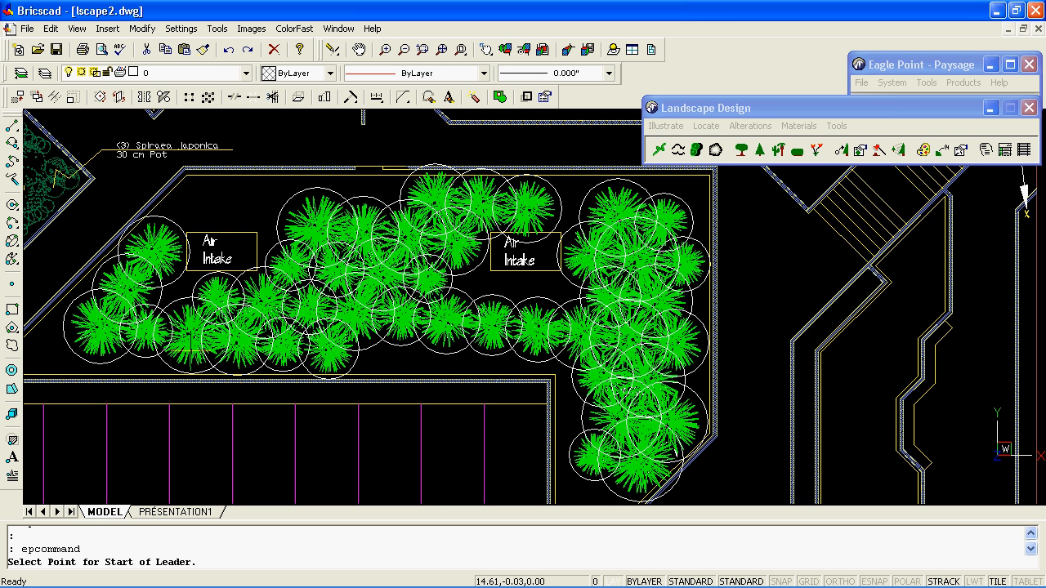
left_click(191, 336)
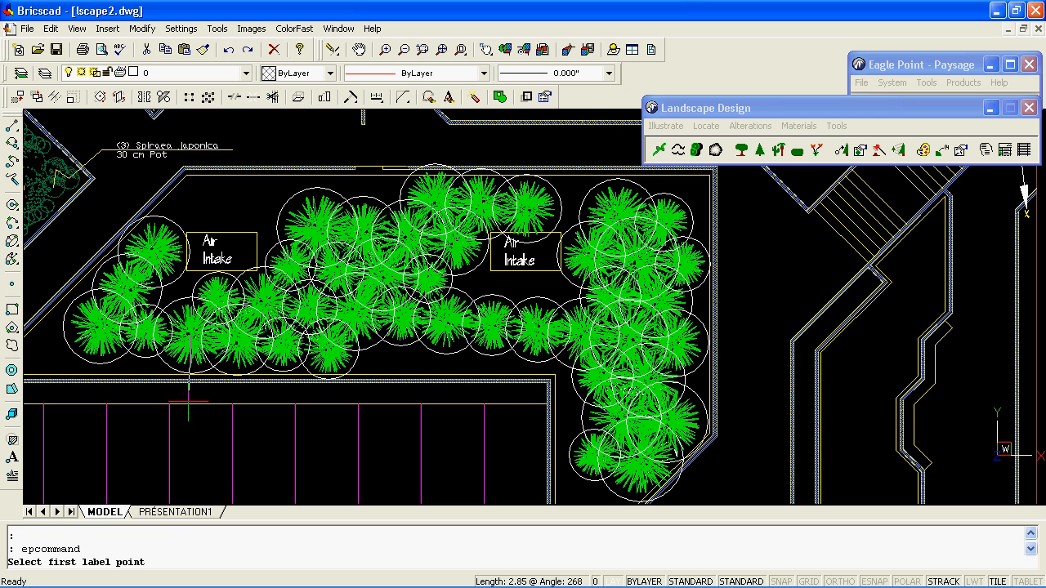
left_click(191, 448)
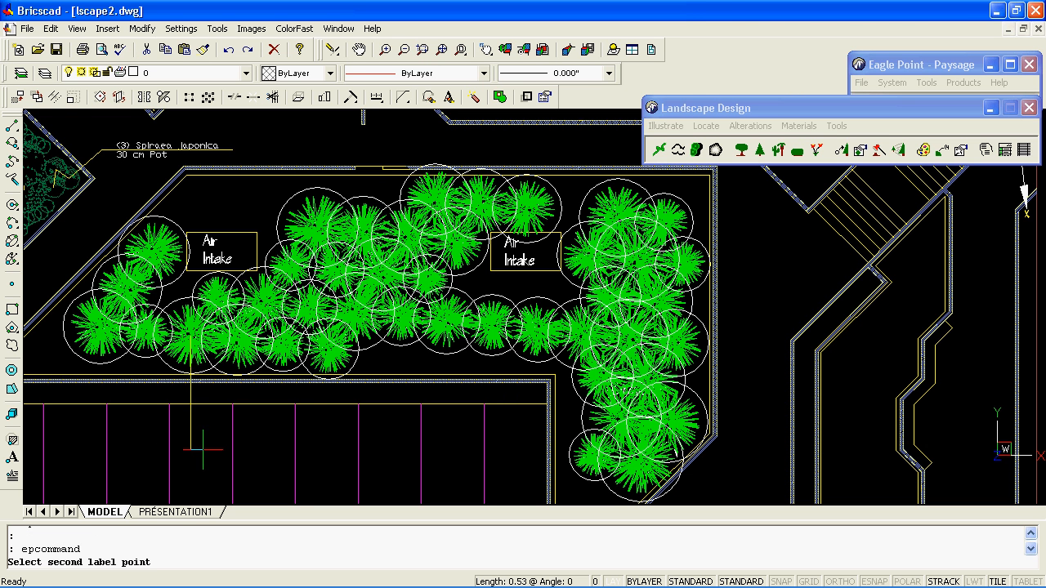
left_click(235, 448)
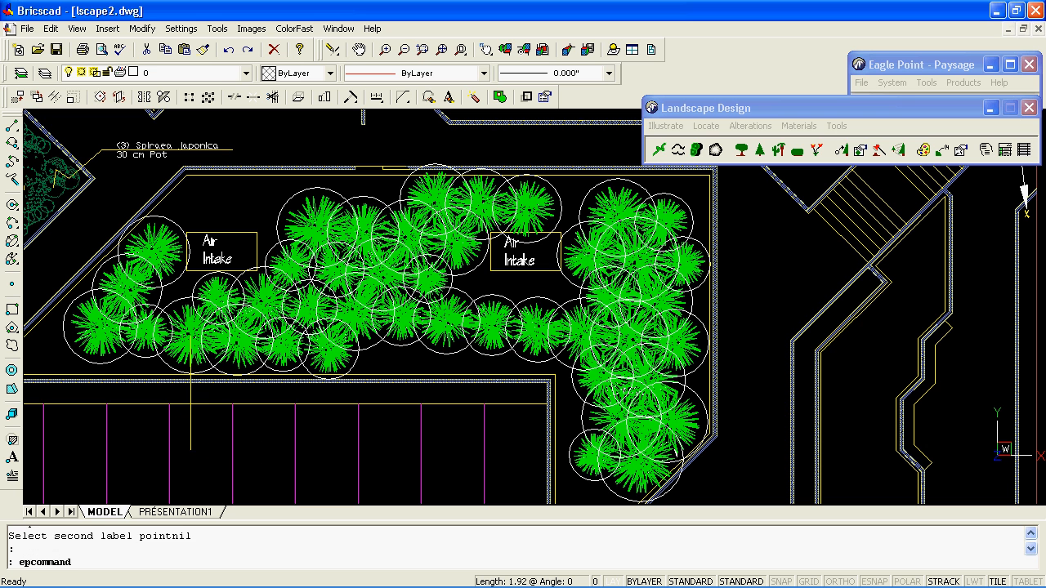
left_click(256, 474)
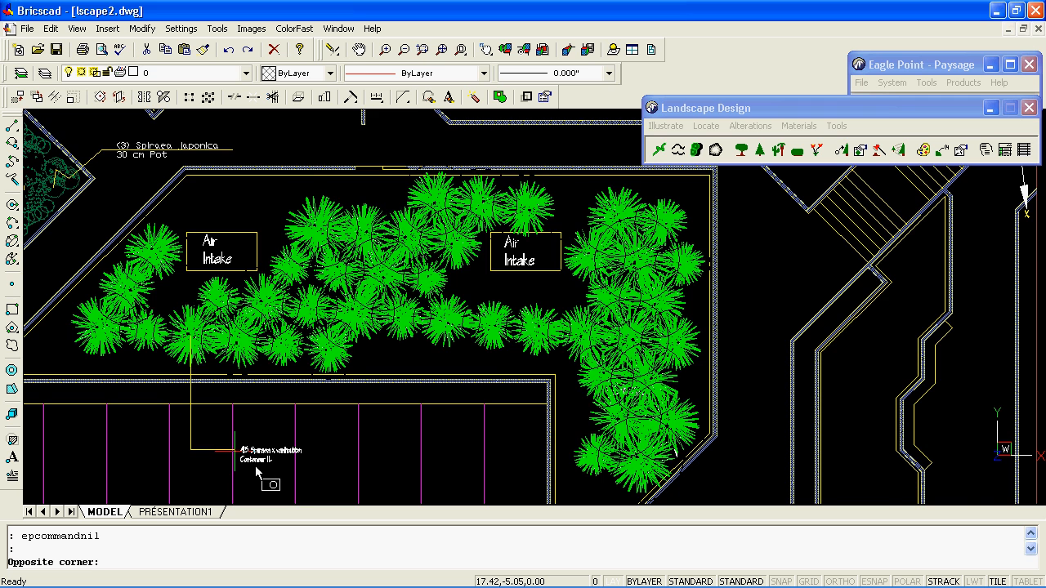
scroll(255, 464, "up", 5)
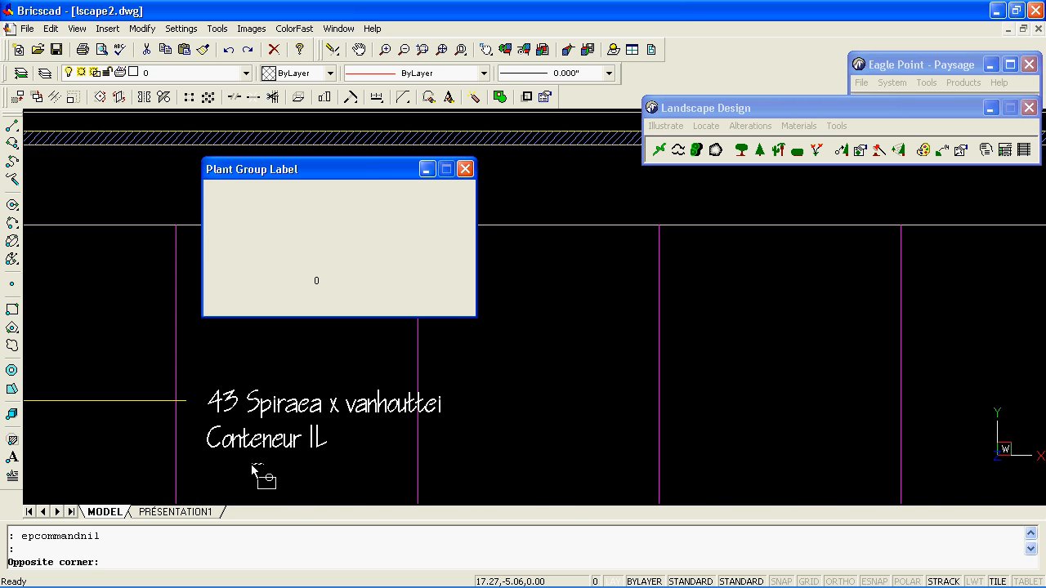
scroll(255, 466, "down", 3)
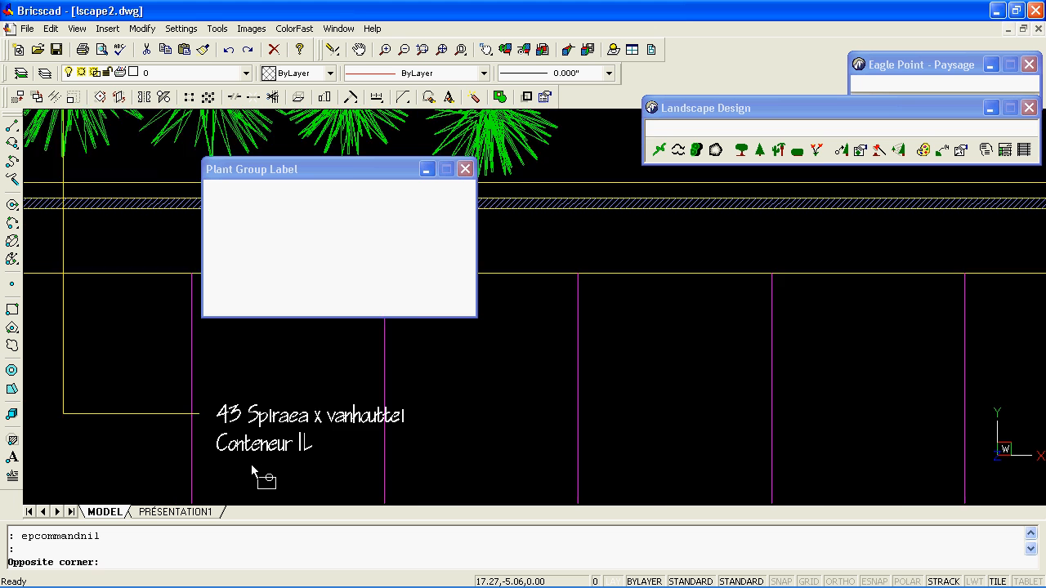